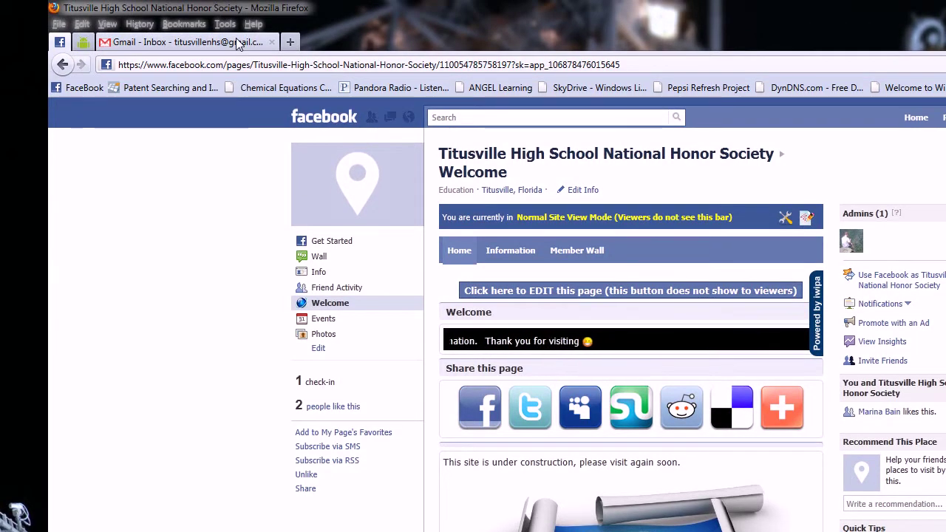
In the Picasa Web Albums settings for the Gmail account, allow photo uploads by email, enter the secret word and save the changes
click(239, 44)
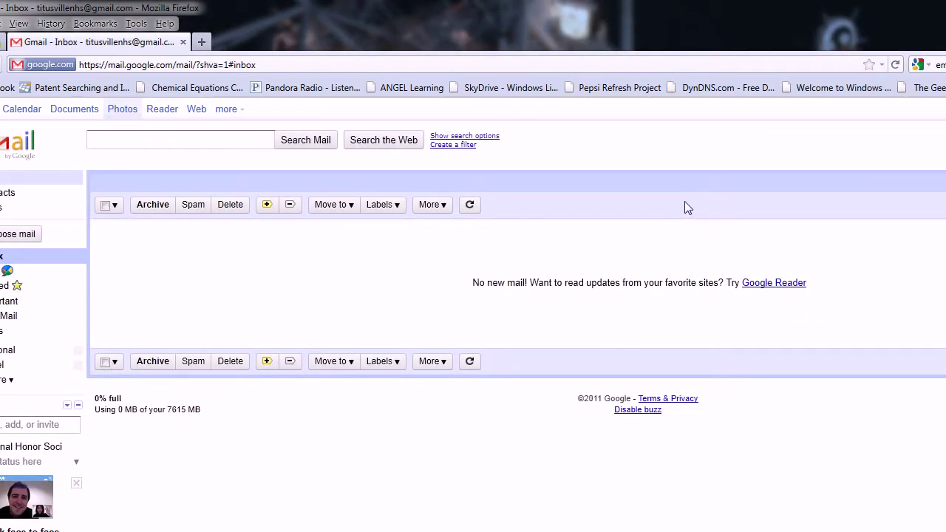
click(120, 111)
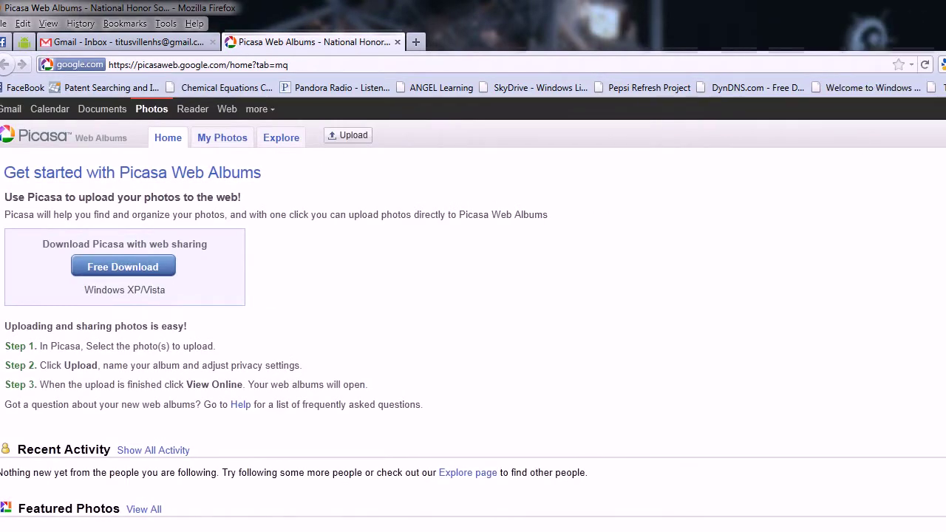
click(702, 109)
click(682, 139)
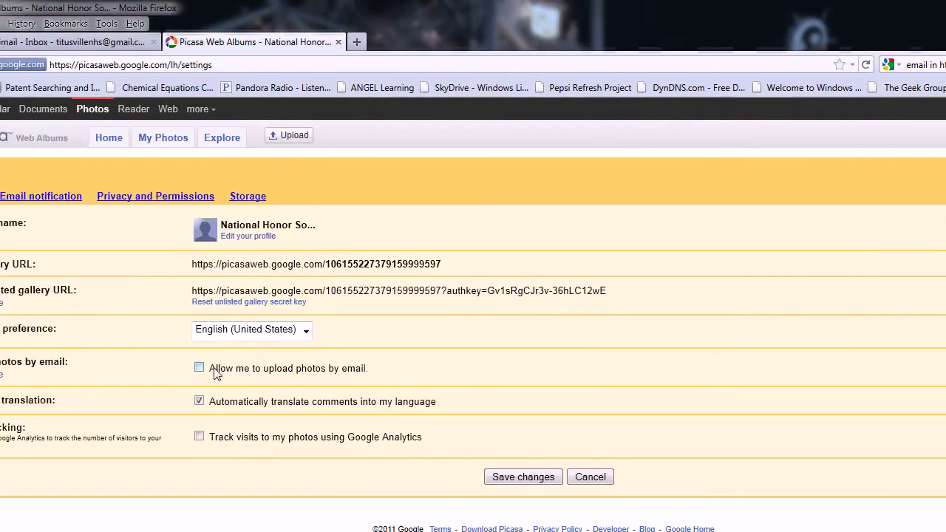
click(260, 369)
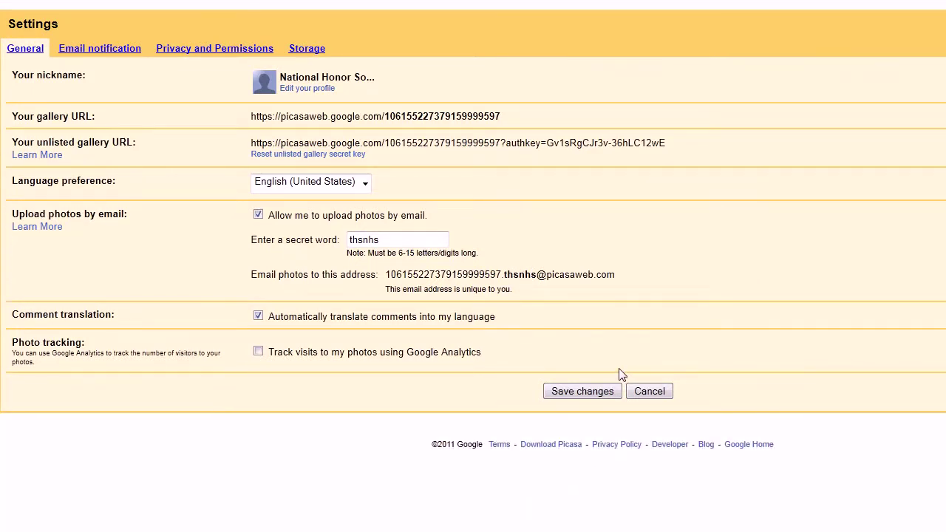
click(605, 510)
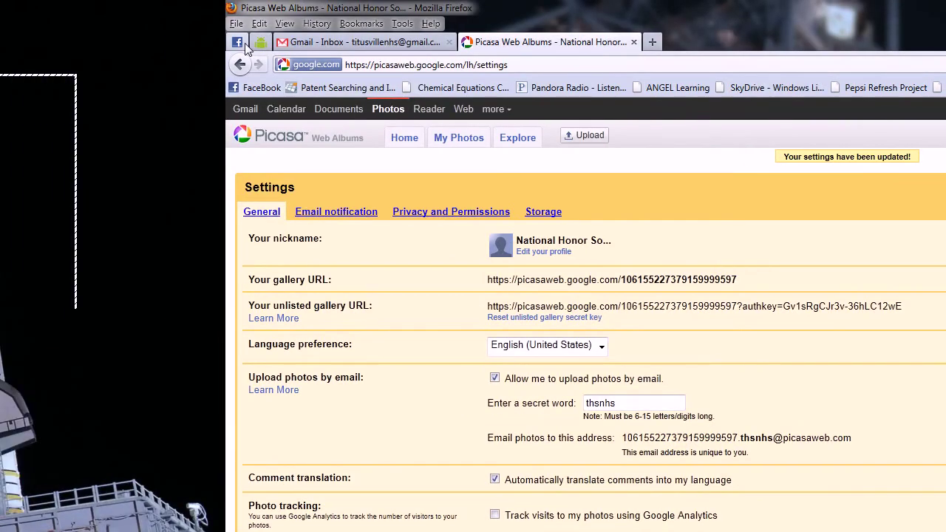
Switch to the Titusville High School National Honor Society page on Facebook
click(244, 43)
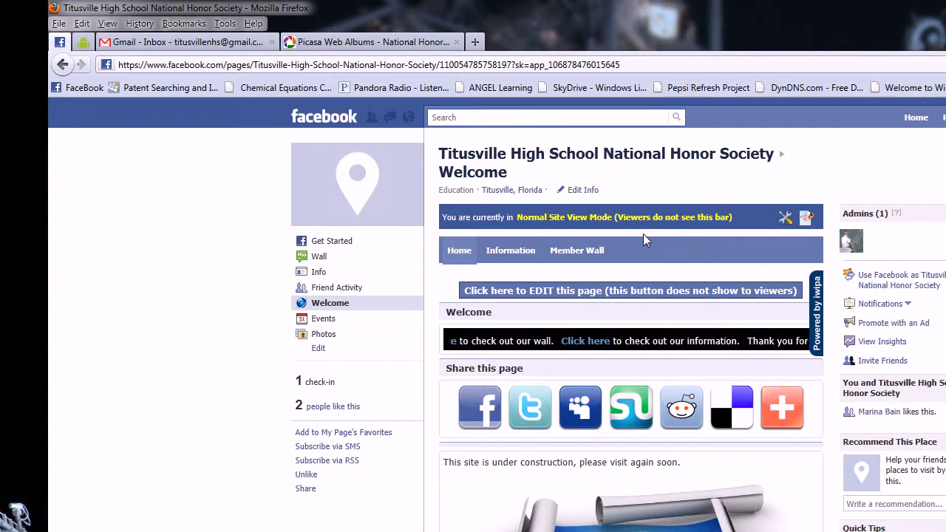
mouse_move(523, 245)
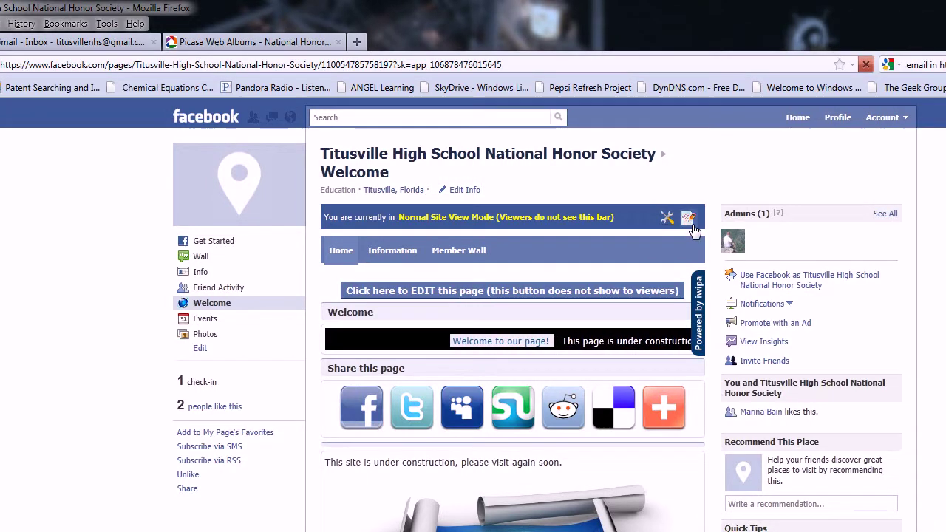
click(806, 217)
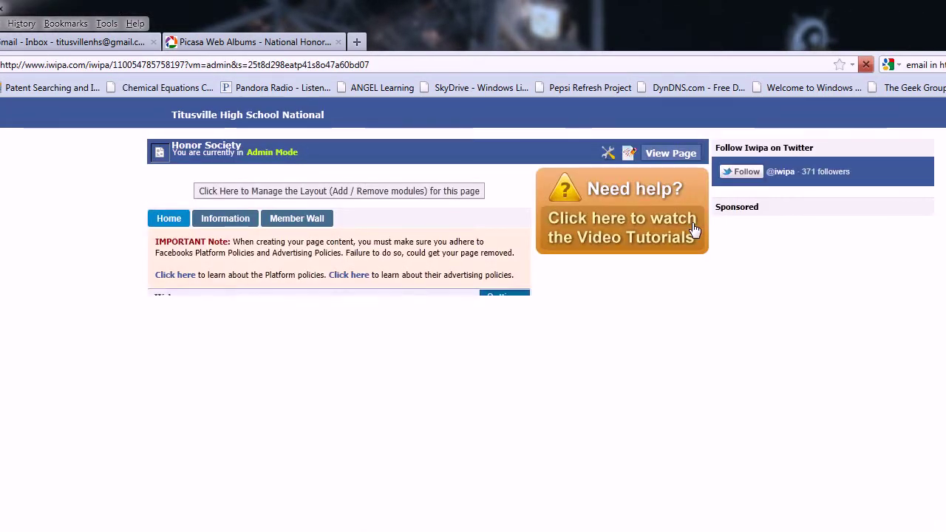
click(664, 157)
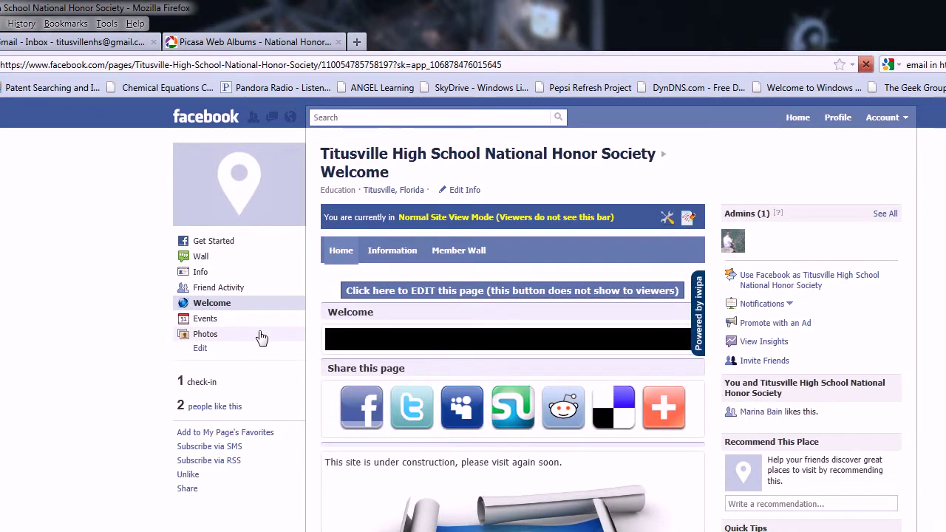
Delete the August 15, 2011 album from the Facebook page's photos
click(261, 337)
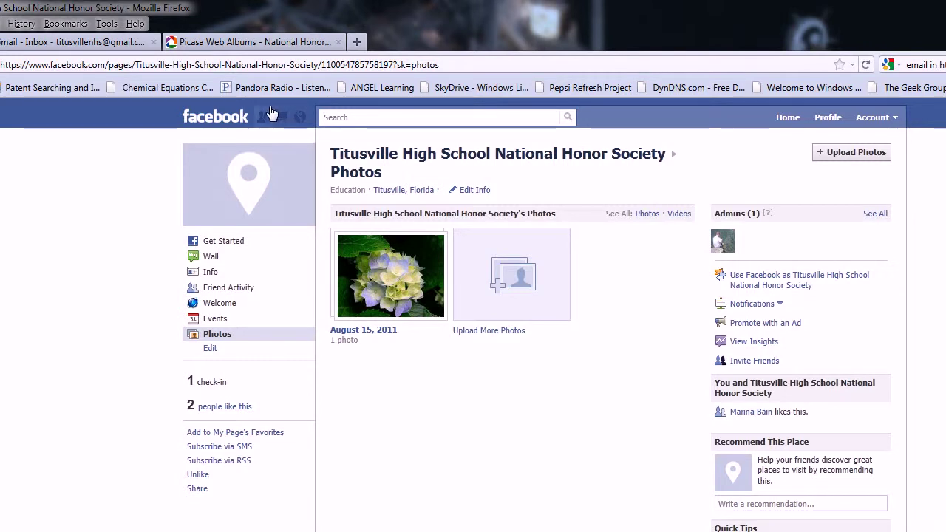
click(397, 267)
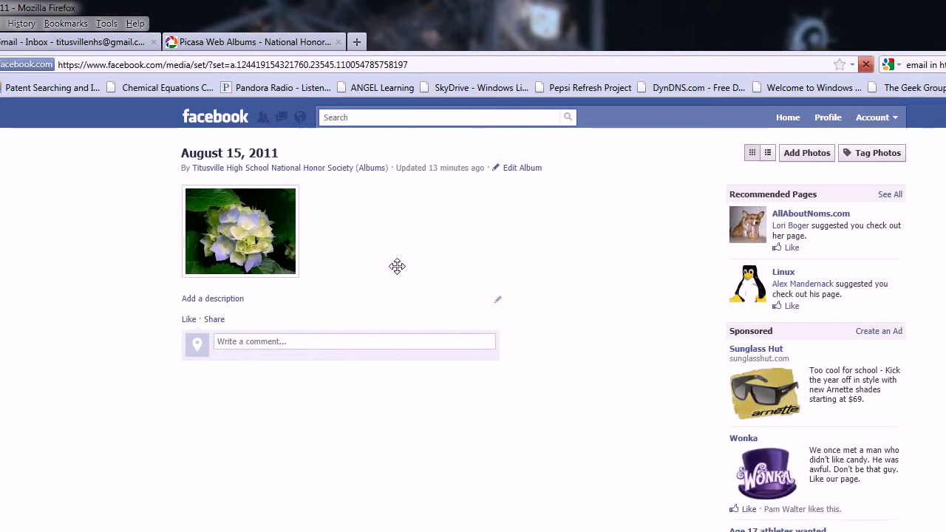
click(519, 169)
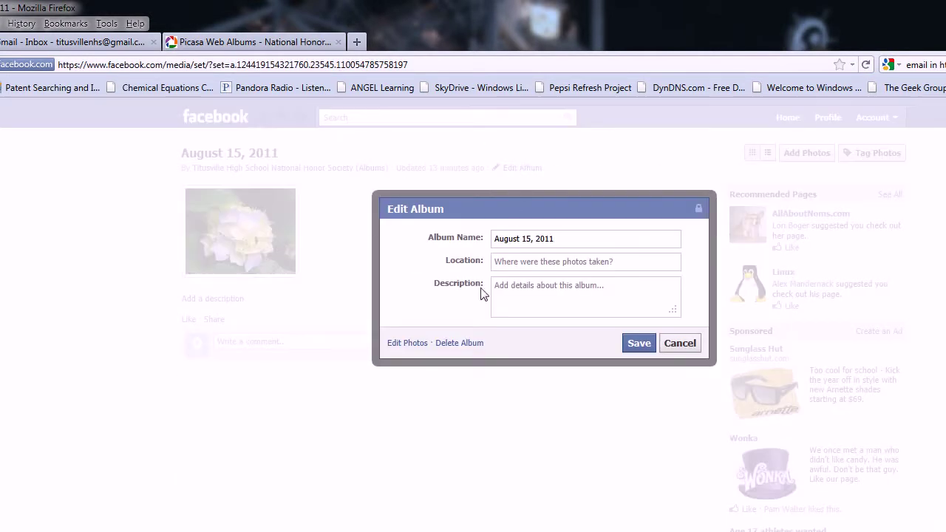
click(451, 344)
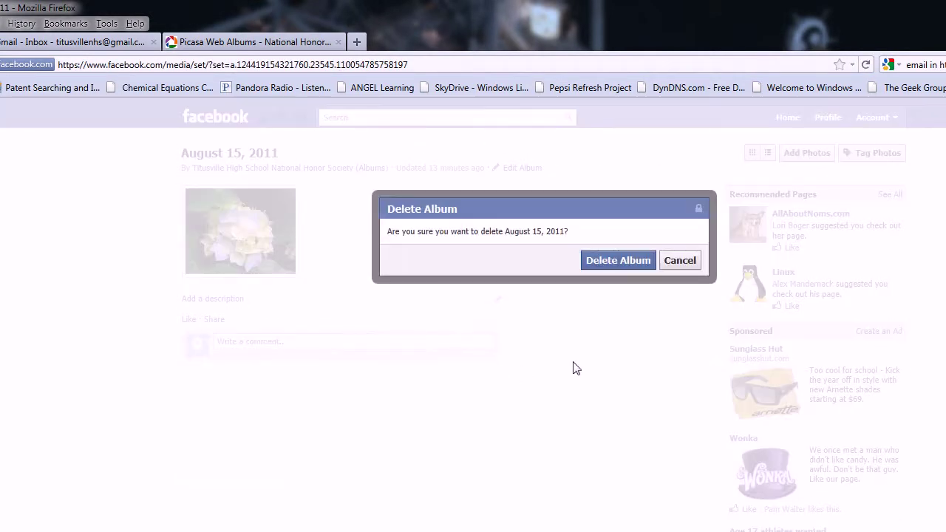
click(611, 269)
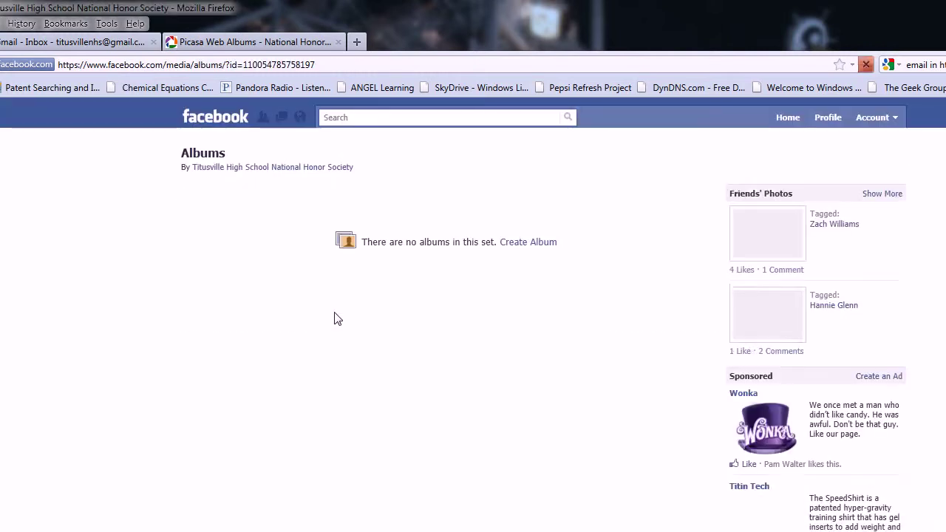
Return to the society's Facebook page and copy the web address of its Photos section
click(275, 168)
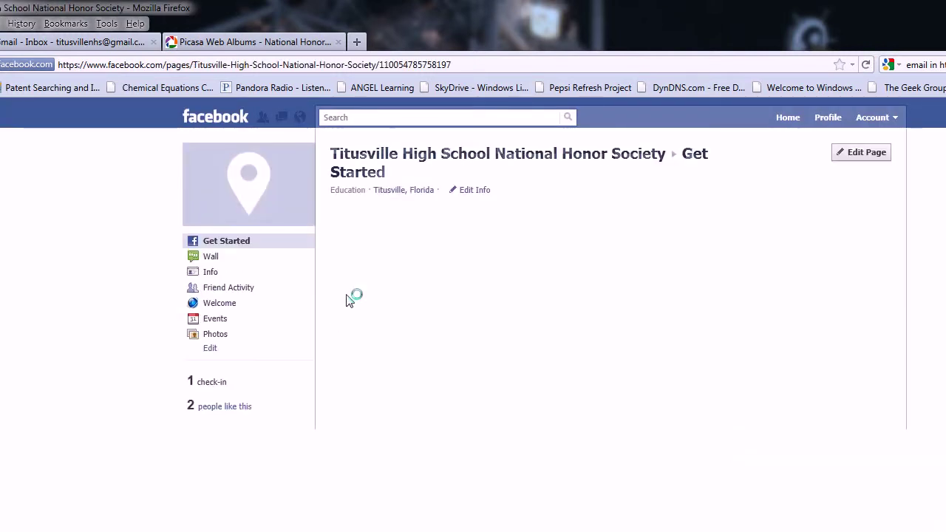
click(233, 334)
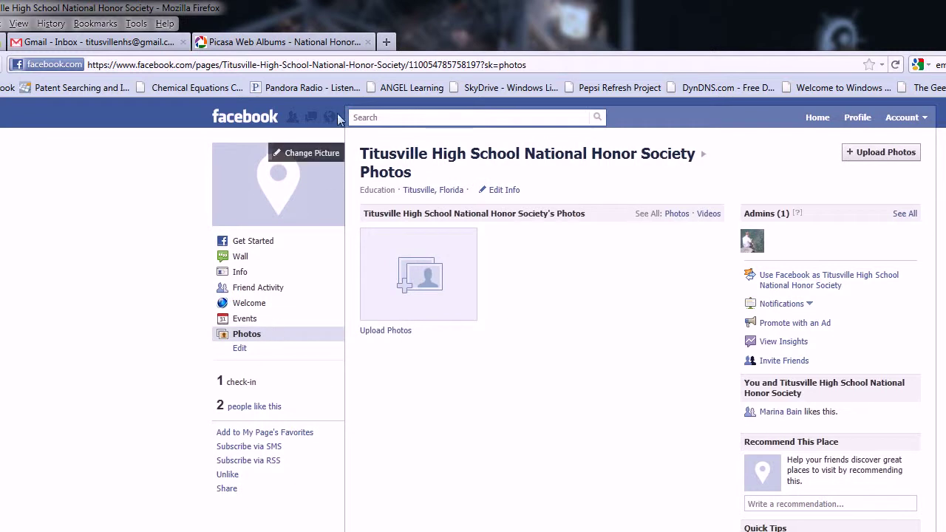
right_click(346, 65)
click(430, 111)
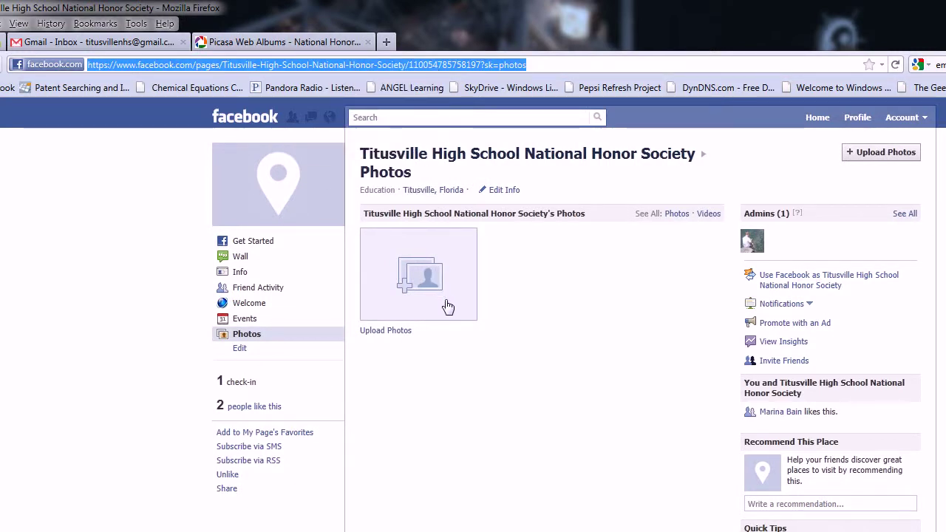
Open the Welcome page in admin mode and go to its layout management
click(314, 304)
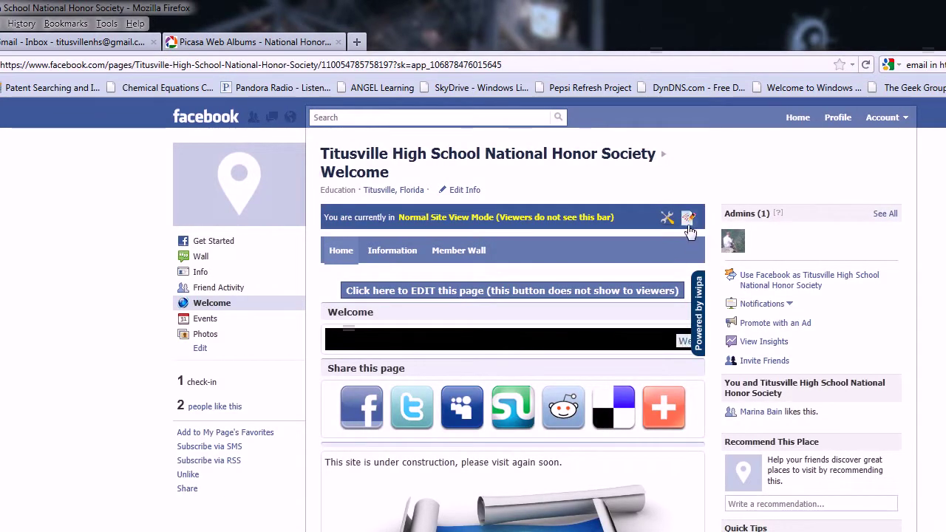
click(691, 339)
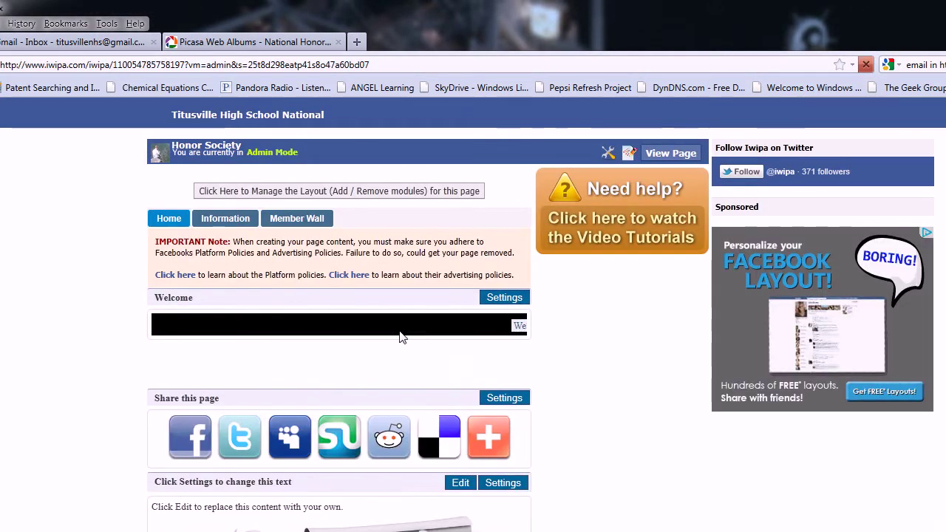
click(369, 193)
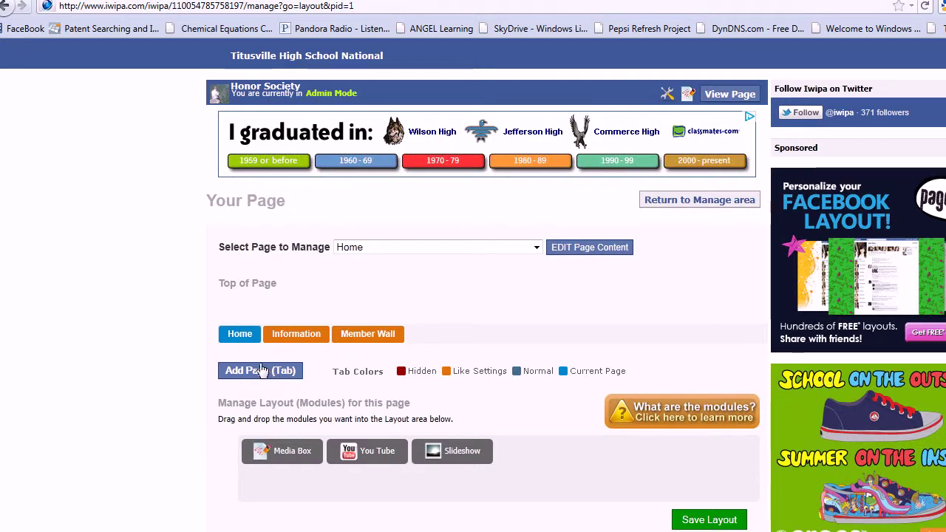
Add a top page tab named Photos after Member Wall, hiding its content from viewers who do not like the page, and save it
click(277, 378)
click(437, 274)
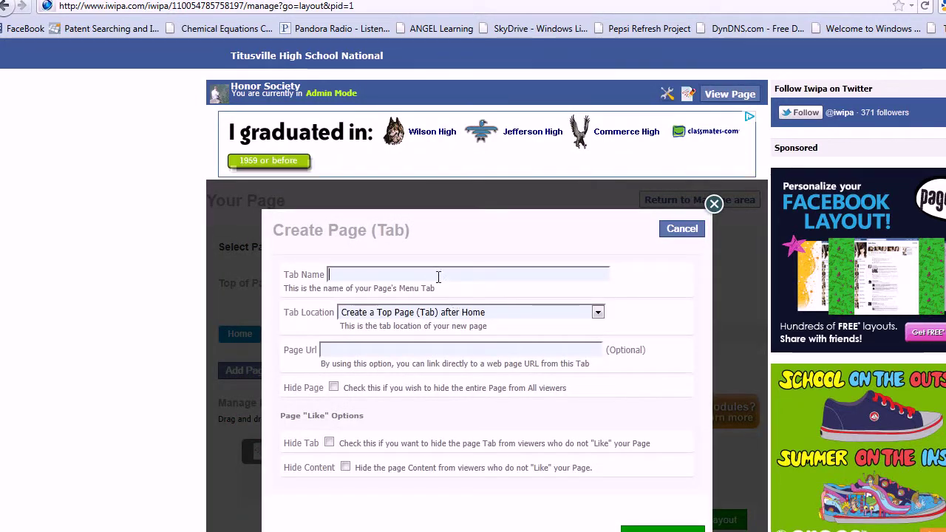
text(Photos)
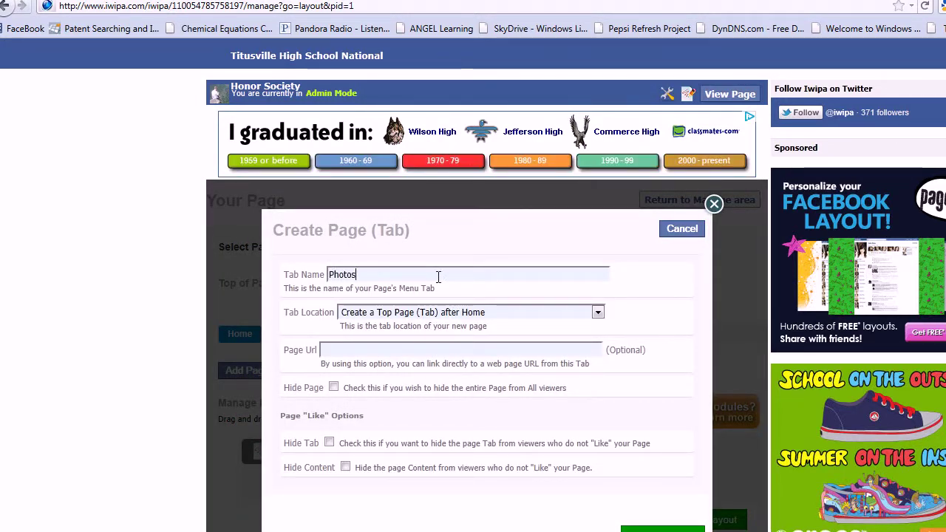
click(432, 312)
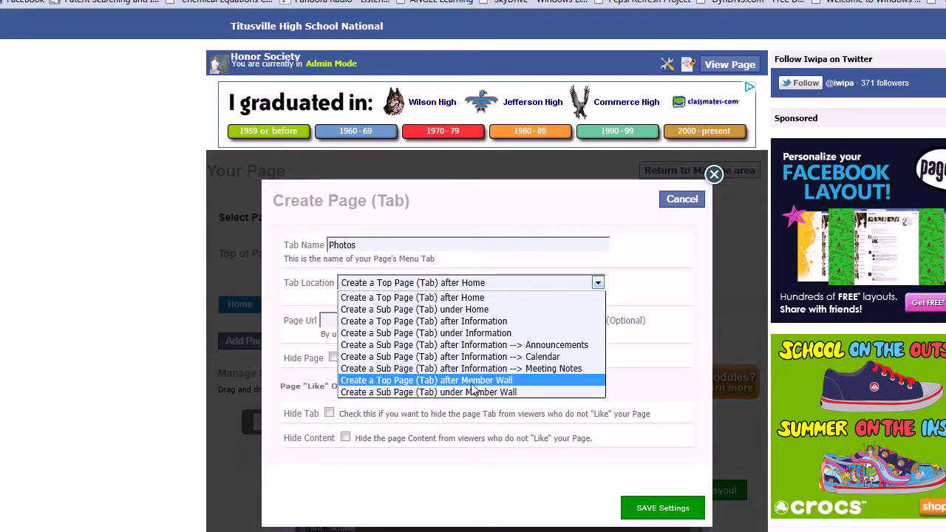
click(458, 410)
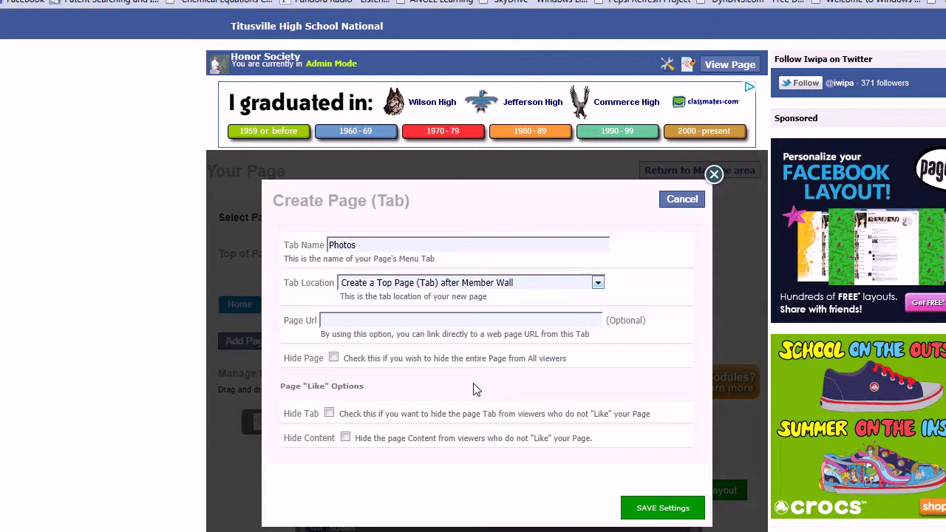
scroll(477, 390, down, 2)
click(345, 378)
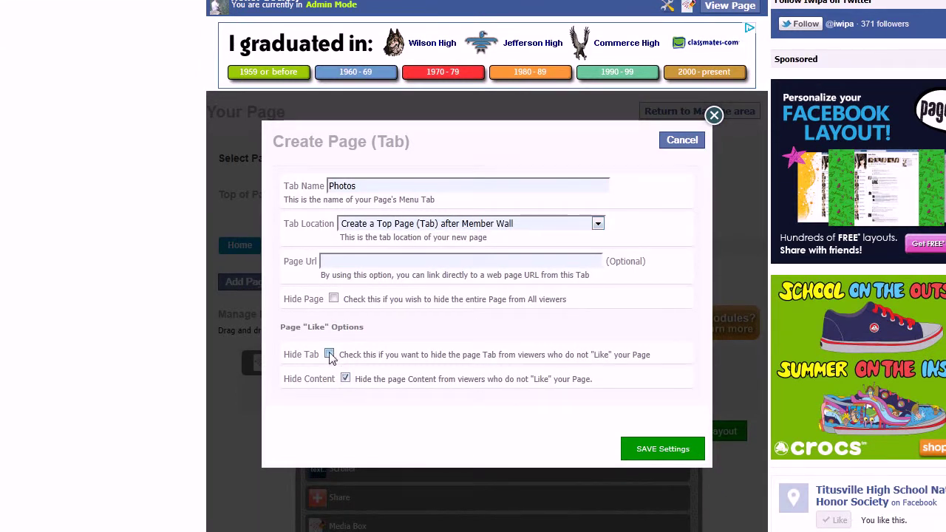
scroll(575, 399, down, 2)
click(640, 390)
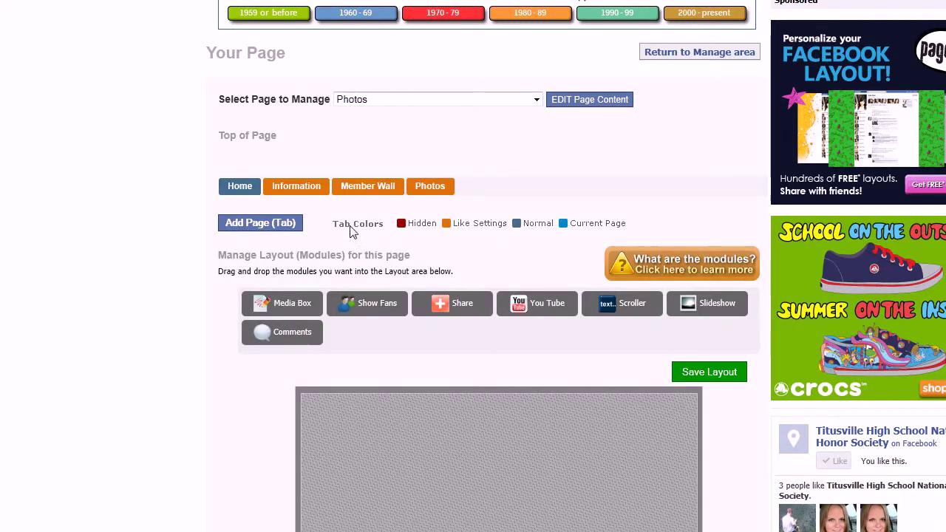
Add a View Photos sub page under Photos linking to the copied Photos address in the main view window, save it and view the page
click(292, 224)
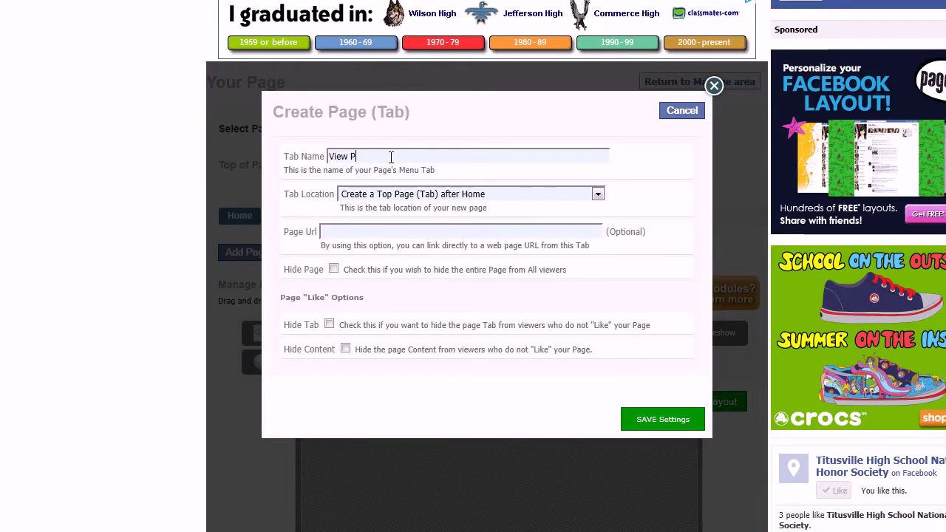
click(442, 194)
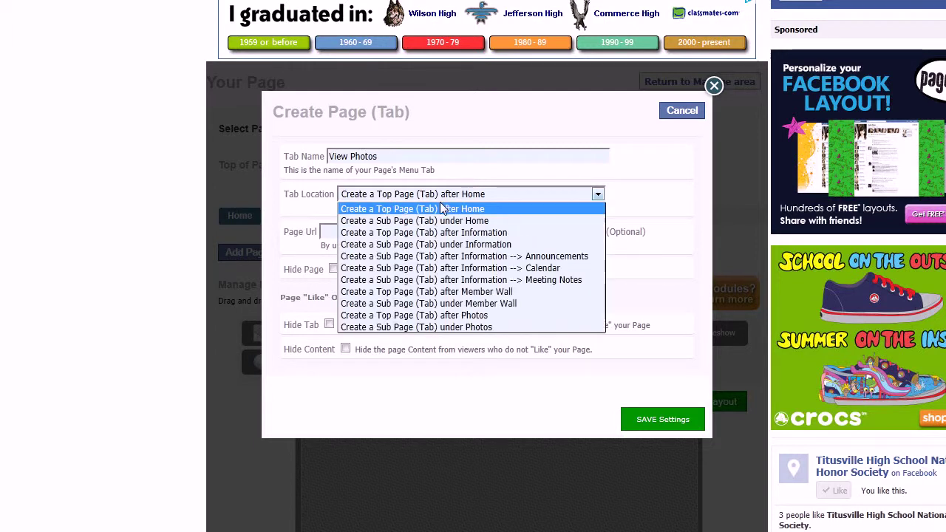
click(485, 328)
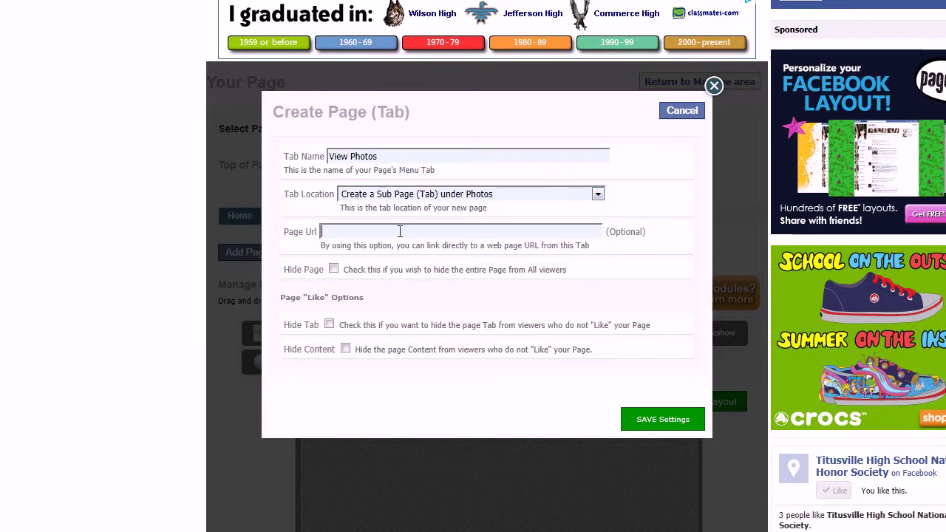
key(ctrl+v)
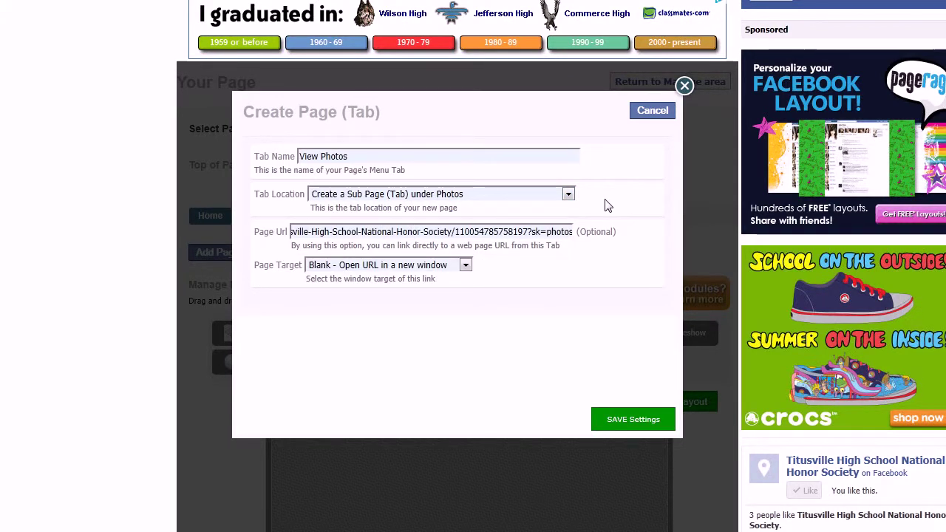
click(454, 266)
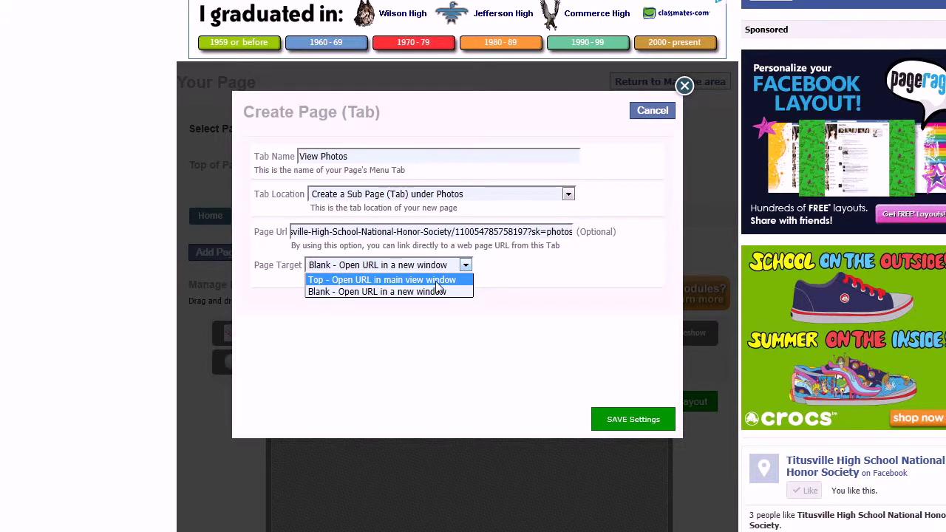
click(439, 281)
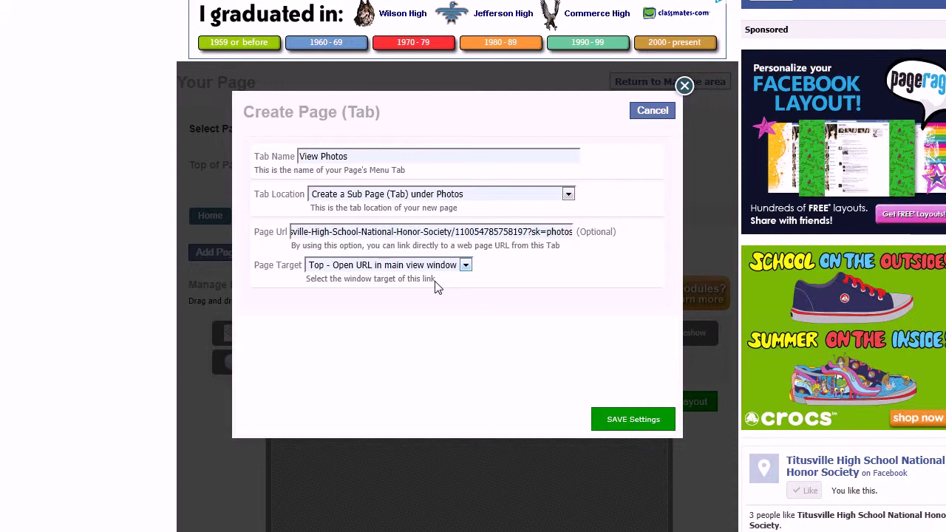
scroll(614, 392, down, 1)
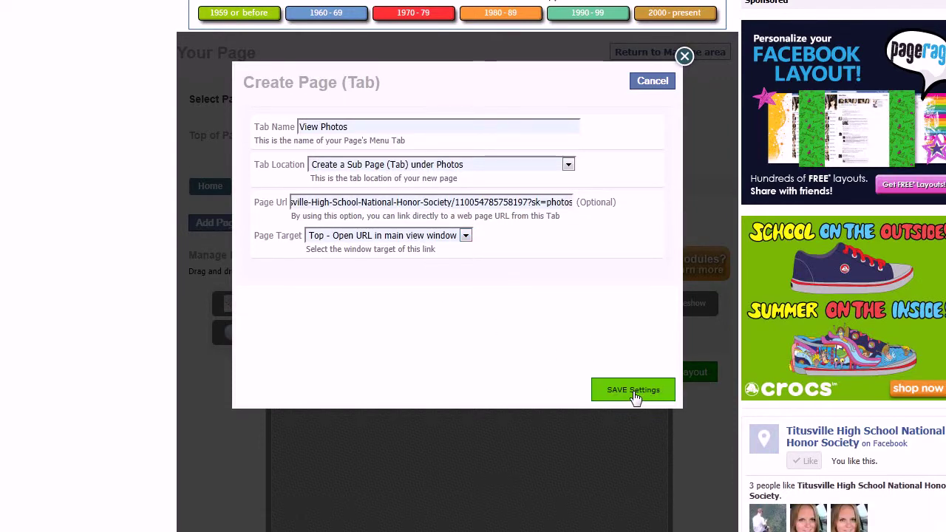
click(633, 394)
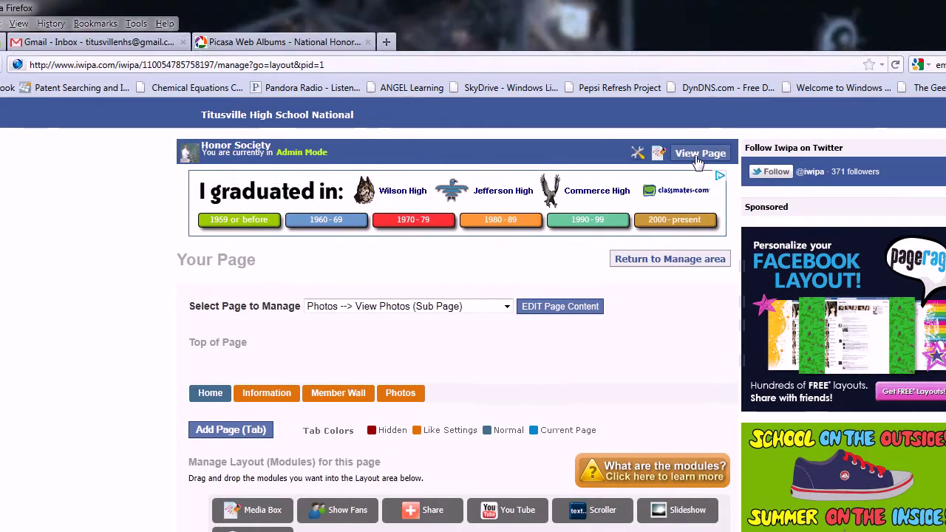
click(697, 155)
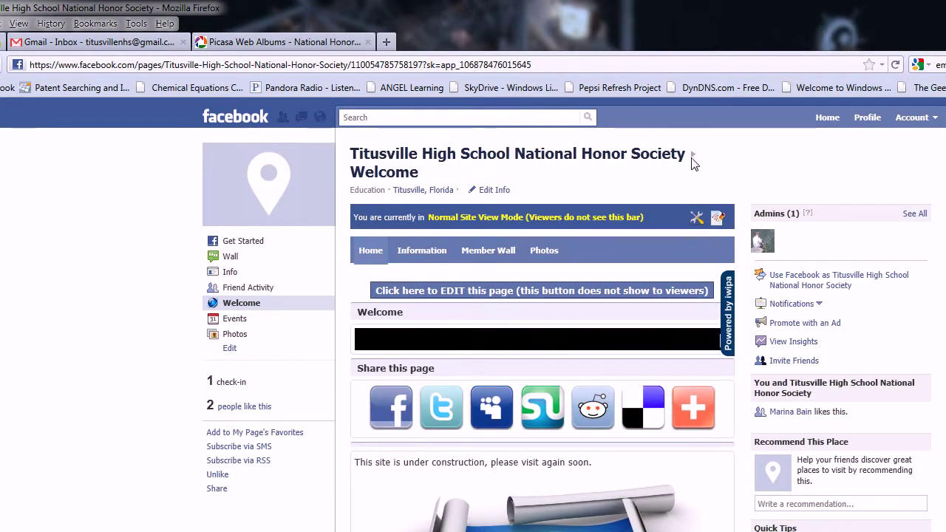
Test the View Photos link under the Photos tab of the society's page and return to the Welcome page
mouse_move(544, 250)
click(559, 295)
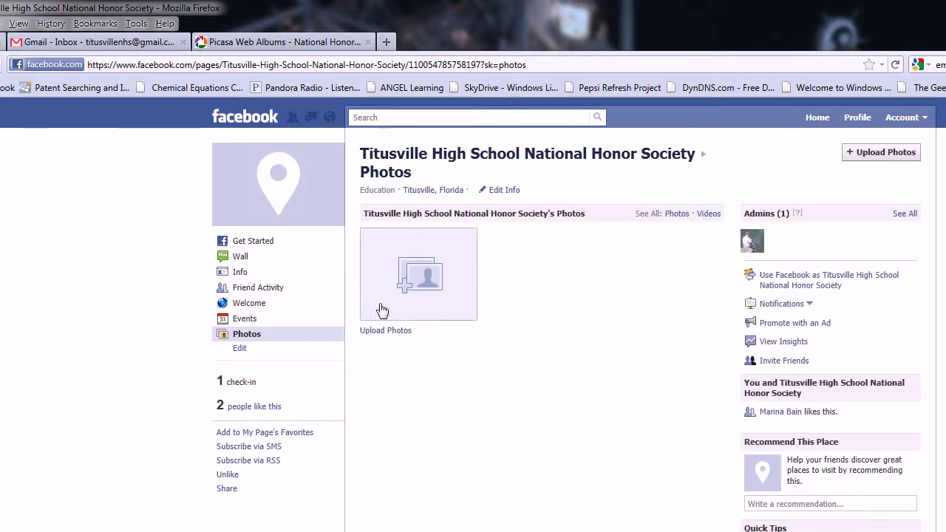
click(331, 304)
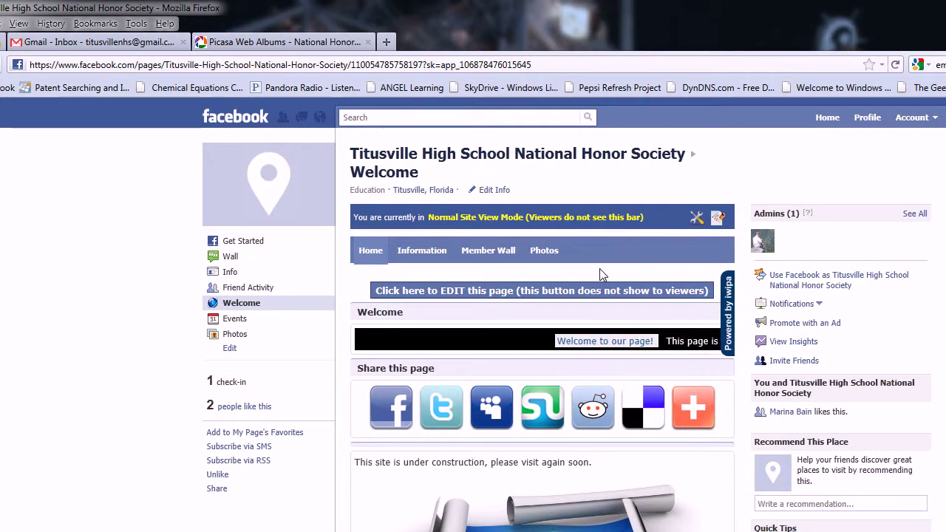
mouse_move(543, 254)
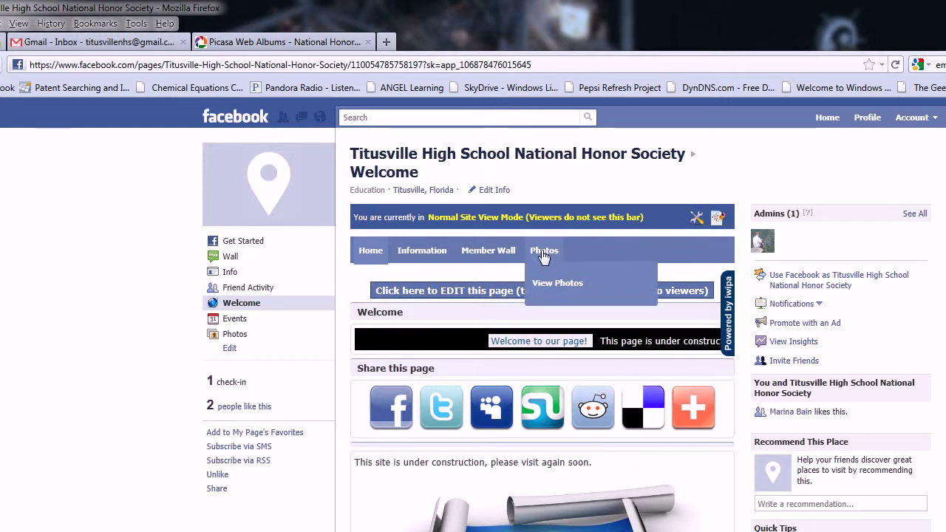
click(549, 282)
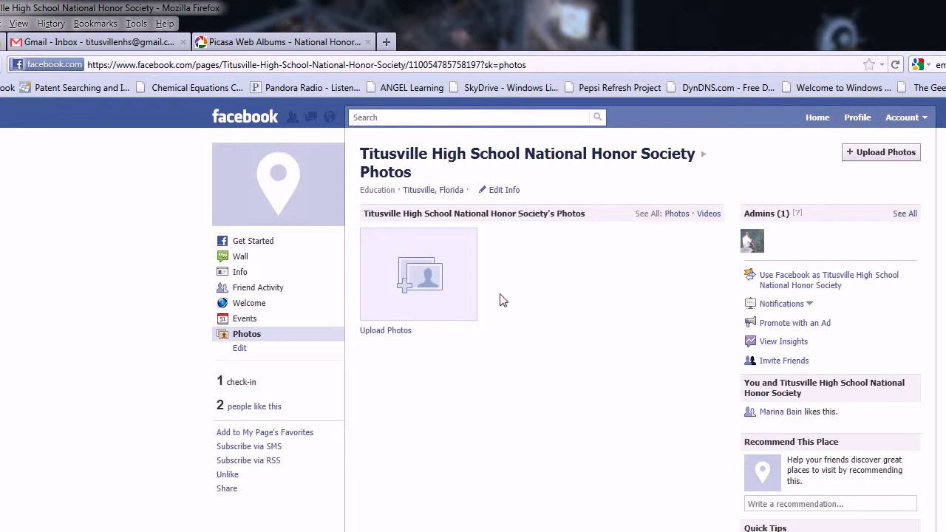
click(321, 306)
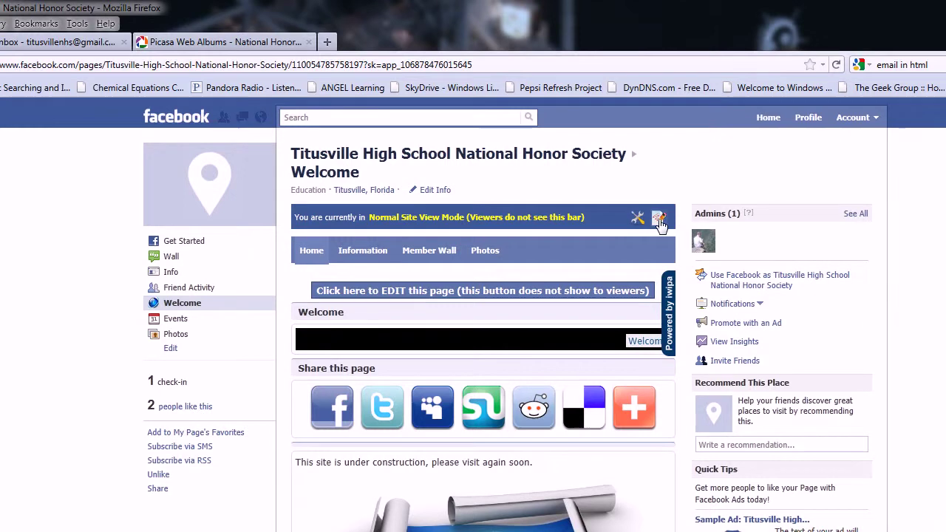
In the page's layout management, add a Submit Photos sub page under Photos, hiding its tab and content from viewers who do not like the page
click(659, 223)
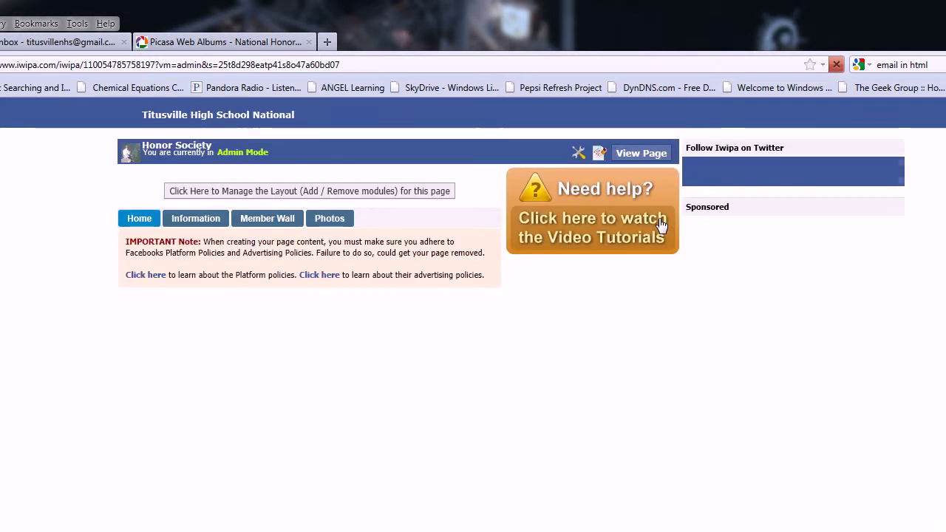
click(392, 195)
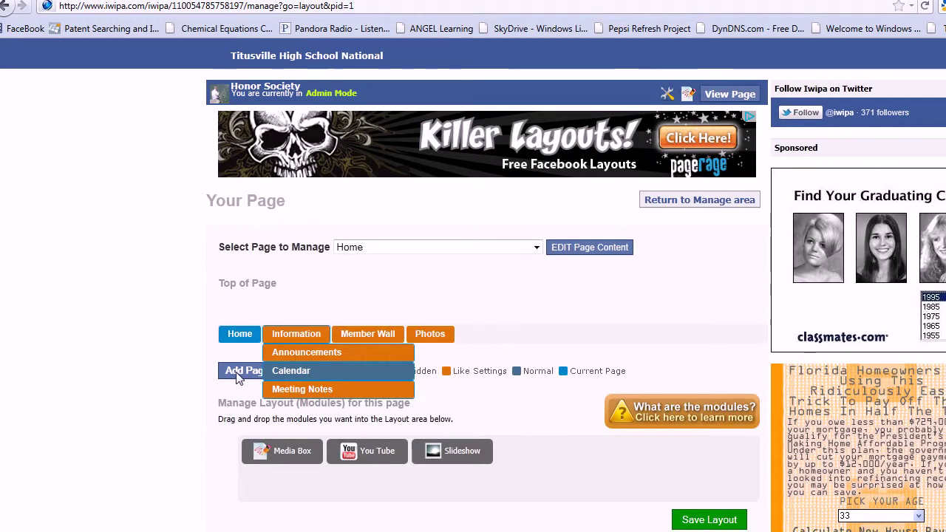
click(238, 378)
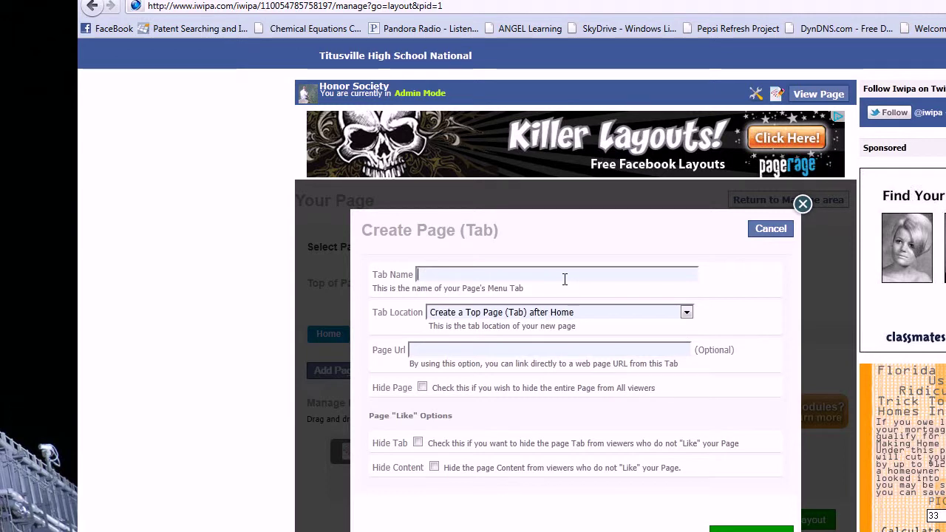
text(Submit Photos)
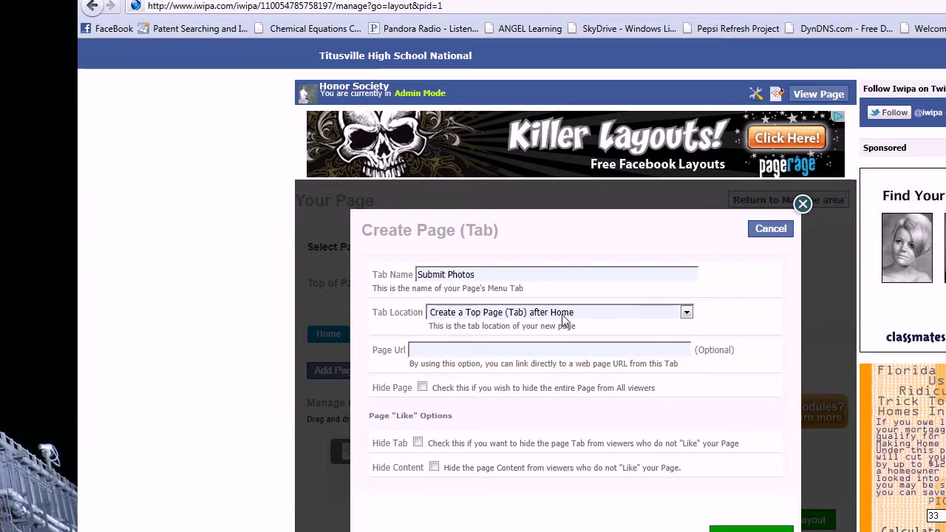
click(564, 318)
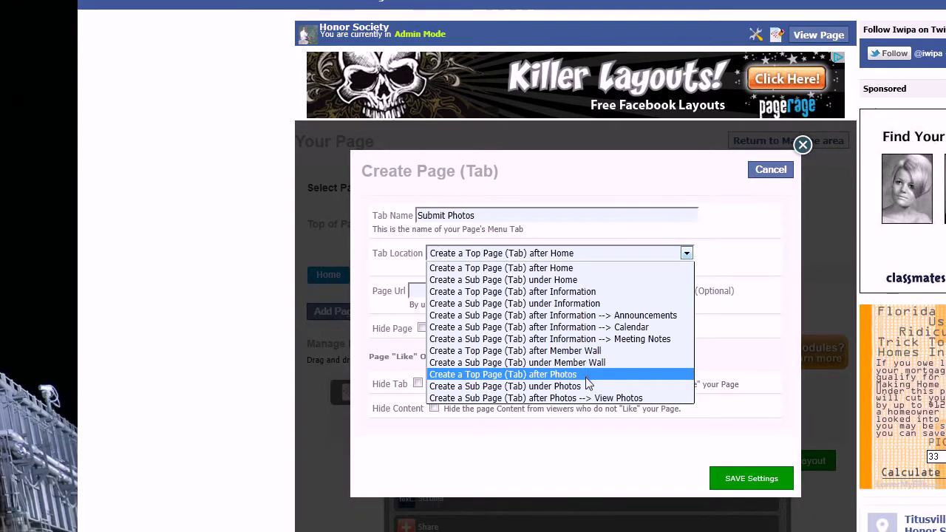
click(584, 437)
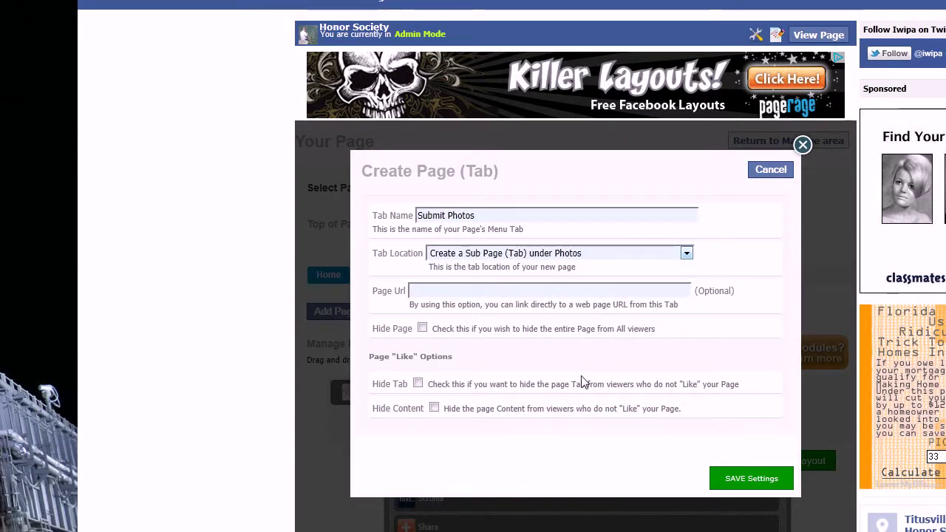
click(418, 383)
click(434, 407)
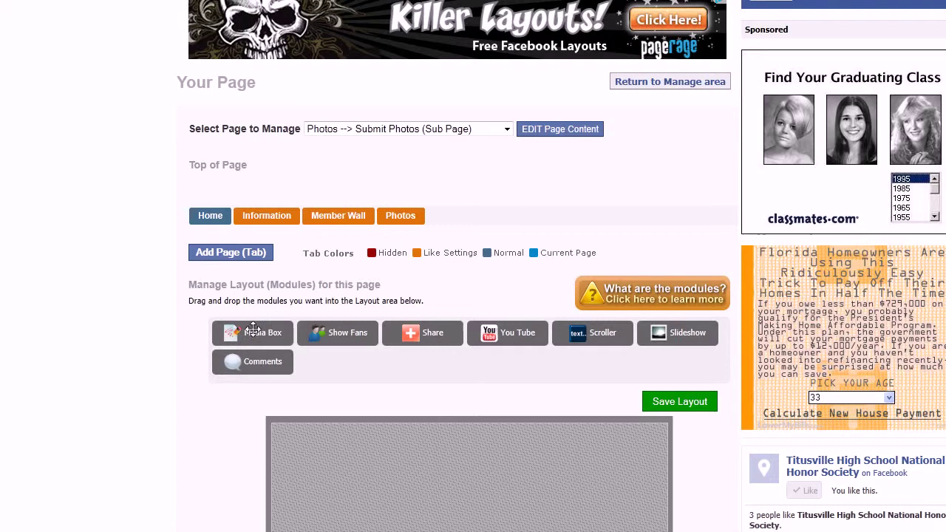
Place a Media Box module in the Submit Photos sub page's layout, save the layout and view the page
drag(253, 329, 547, 408)
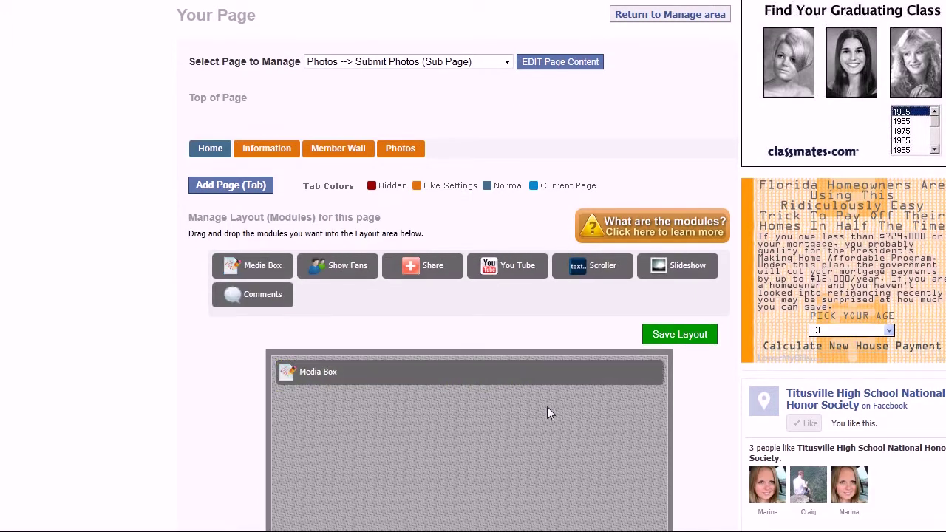
click(673, 336)
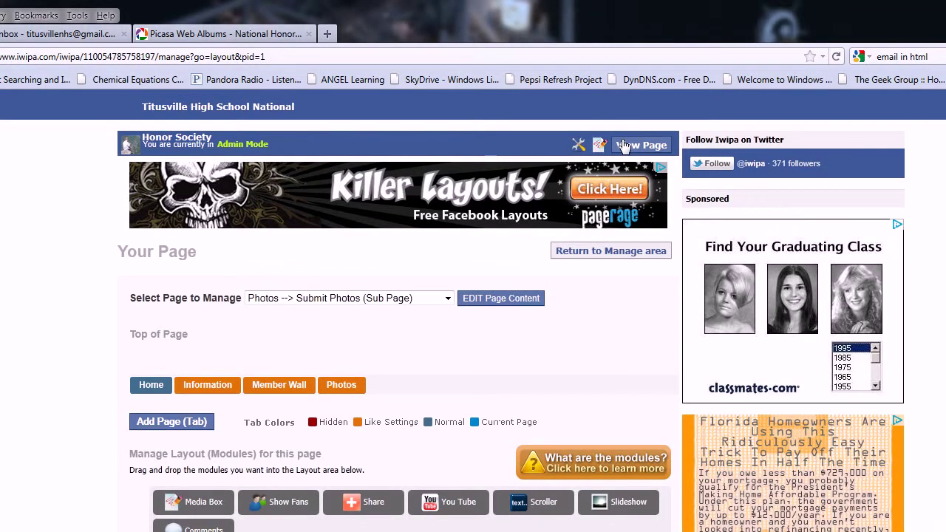
click(625, 147)
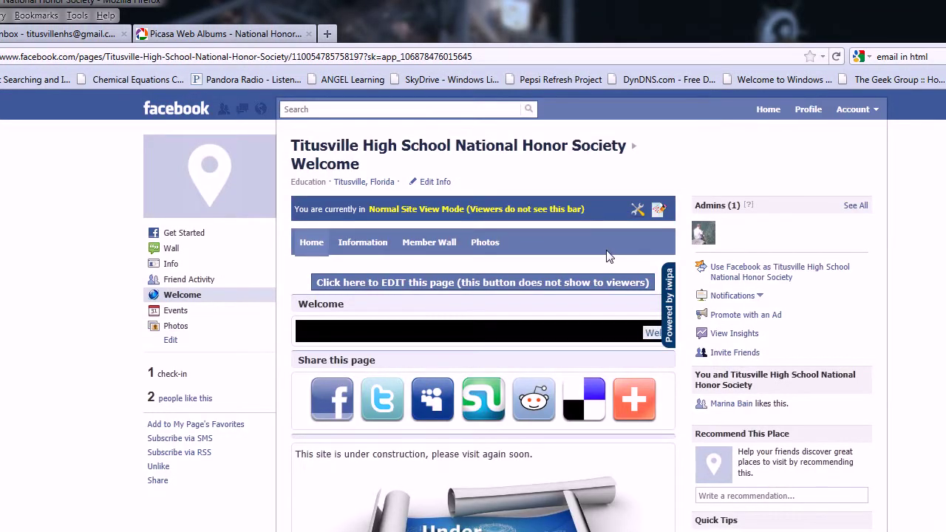
Open the Submit Photos page in admin mode and open its media box content in the advanced editor
mouse_move(485, 251)
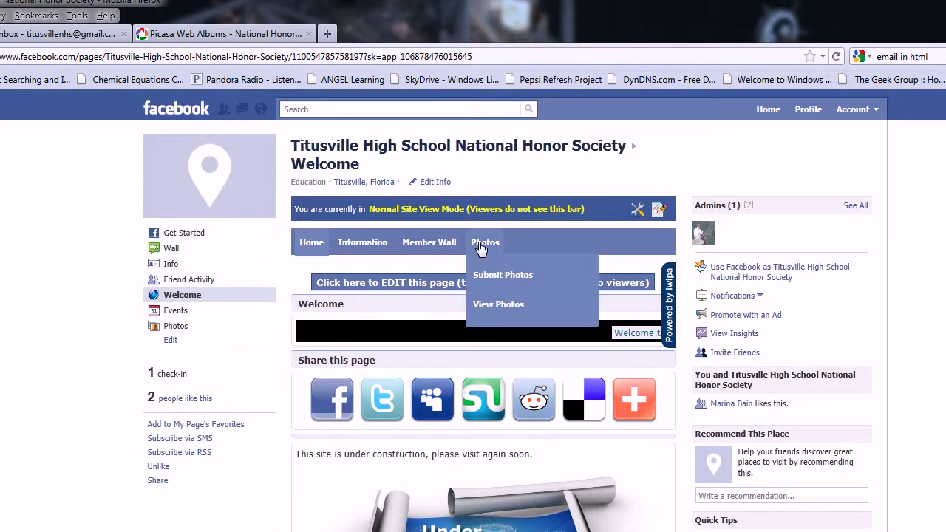
click(495, 284)
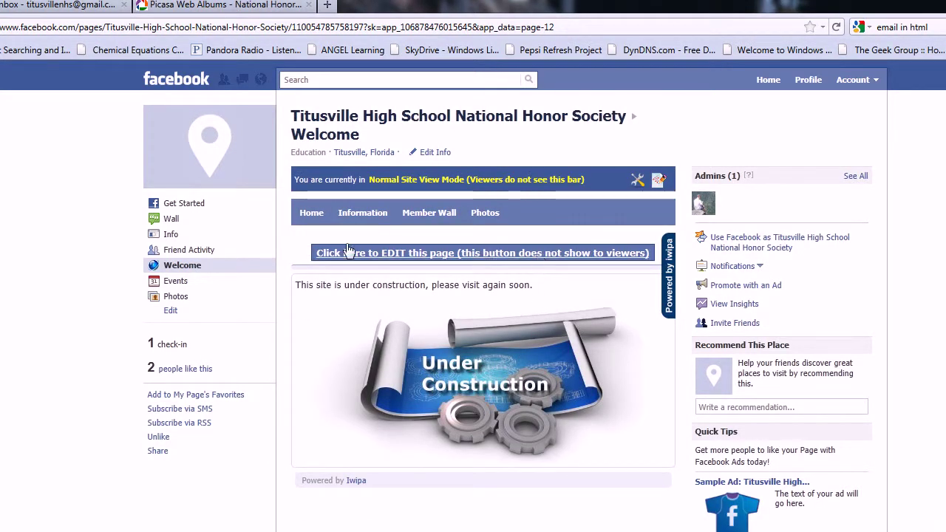
click(381, 255)
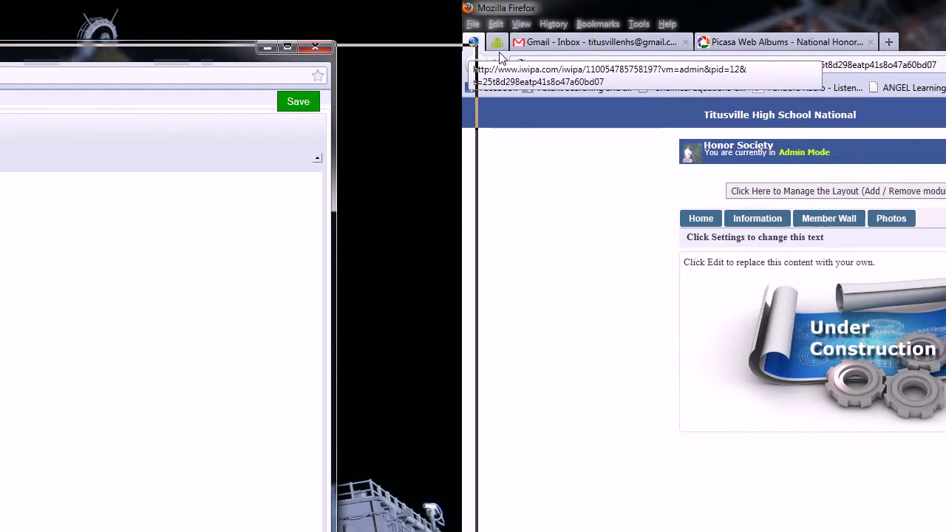
click(726, 238)
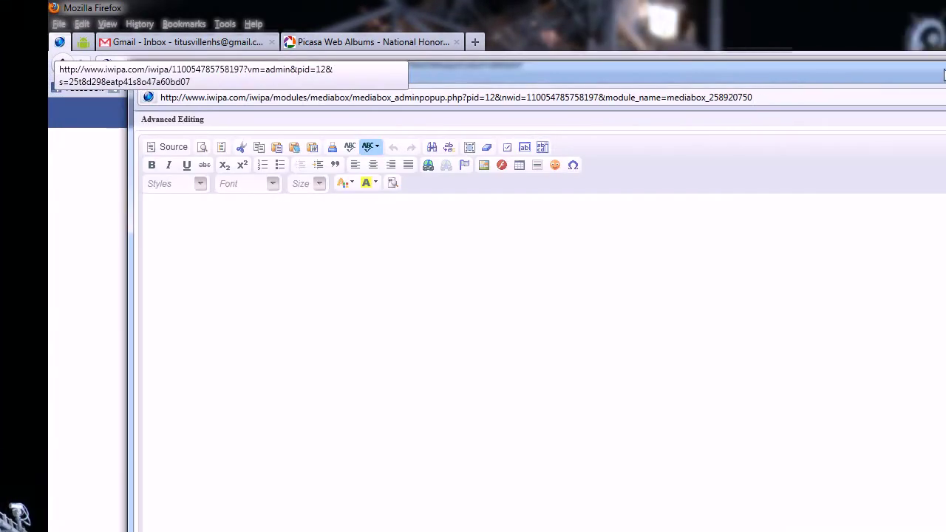
drag(277, 74, 8, 140)
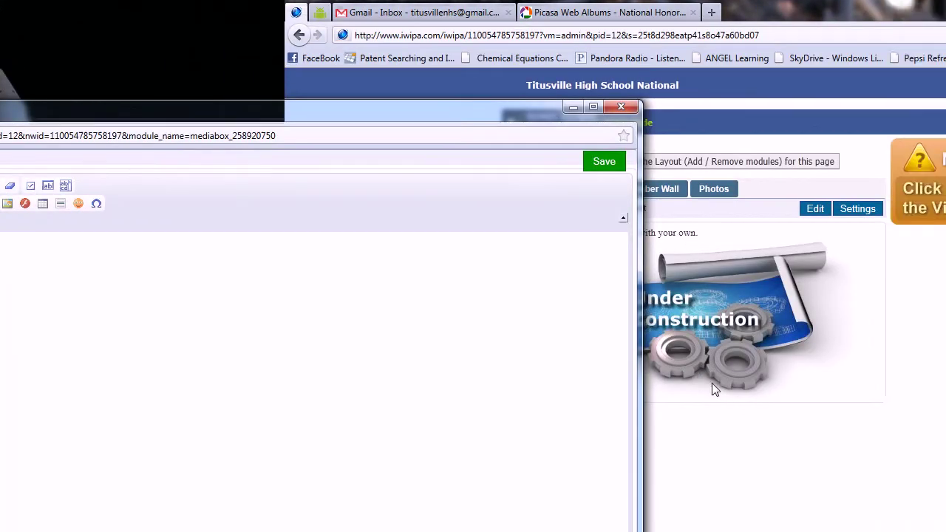
Leave the editor open and go to the Welcome page of the Titusville High School Mu Alpha Theta Facebook page
click(766, 479)
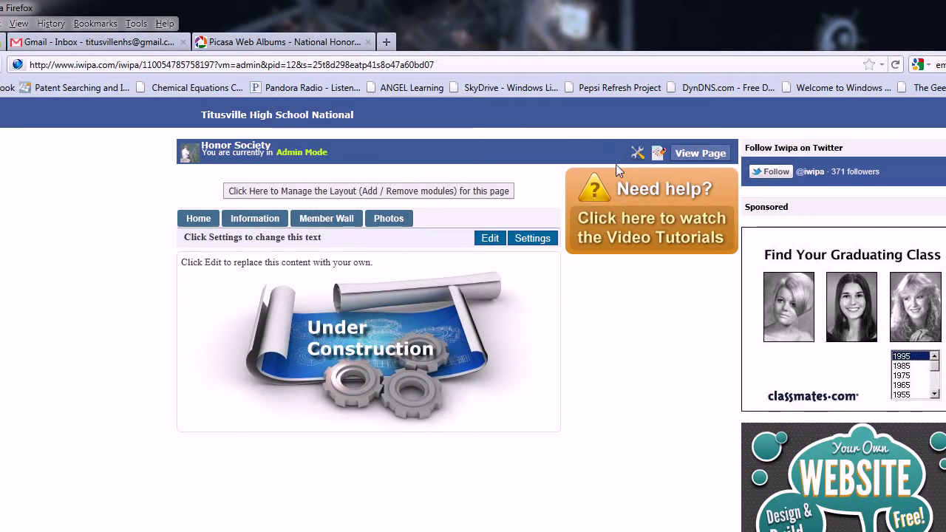
click(695, 152)
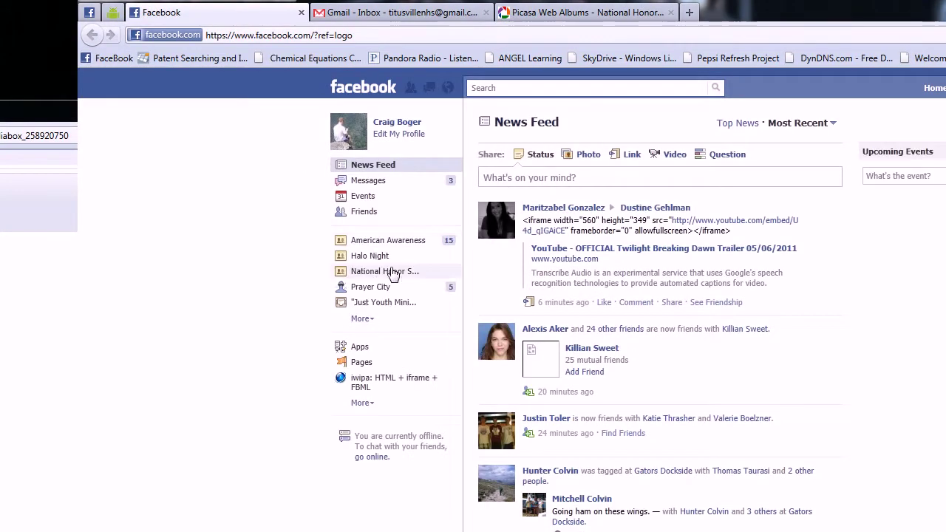
click(363, 363)
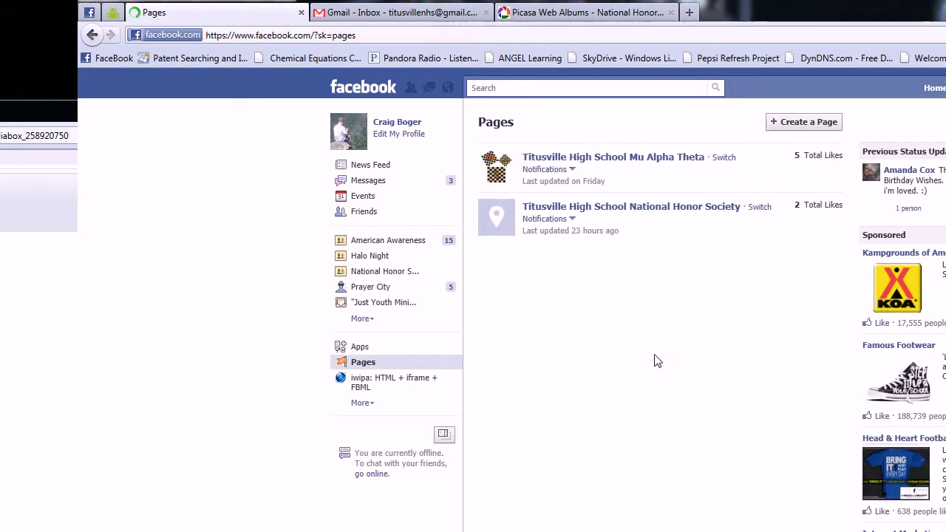
click(655, 158)
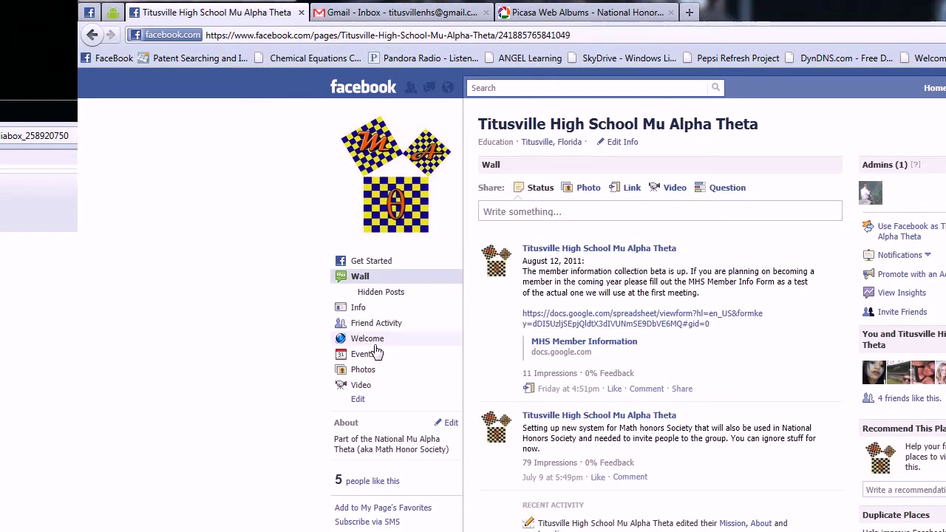
click(375, 344)
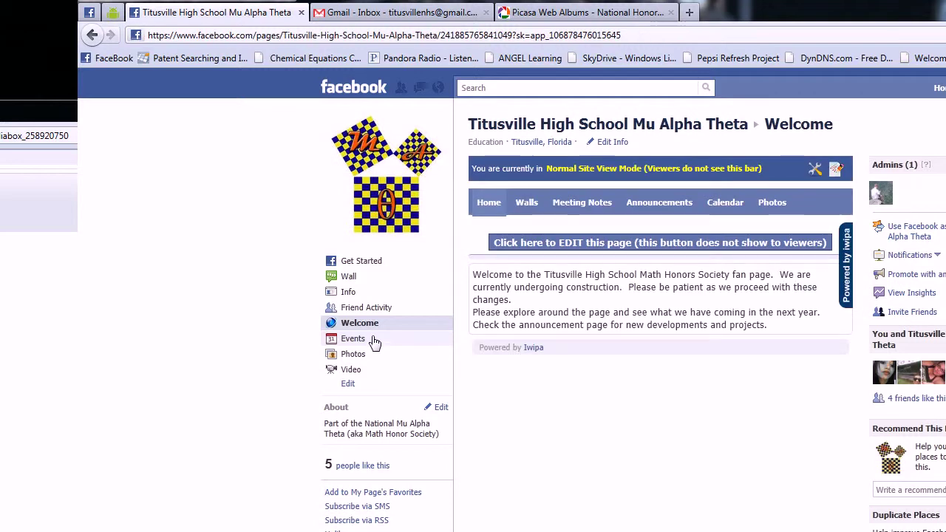
Open the Mu Alpha Theta page's Submit Photos section and copy its photo submission instructions
mouse_move(766, 236)
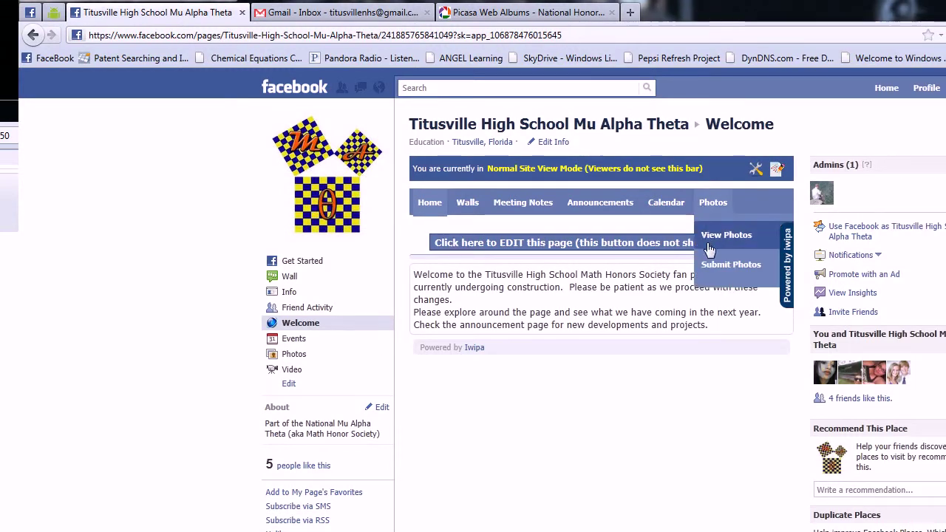
click(710, 264)
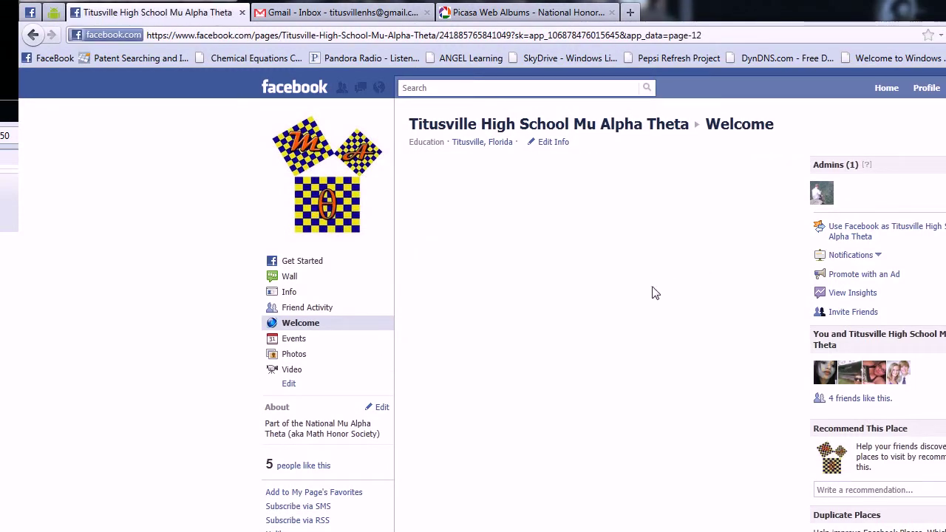
drag(636, 329, 418, 281)
key(ctrl+c)
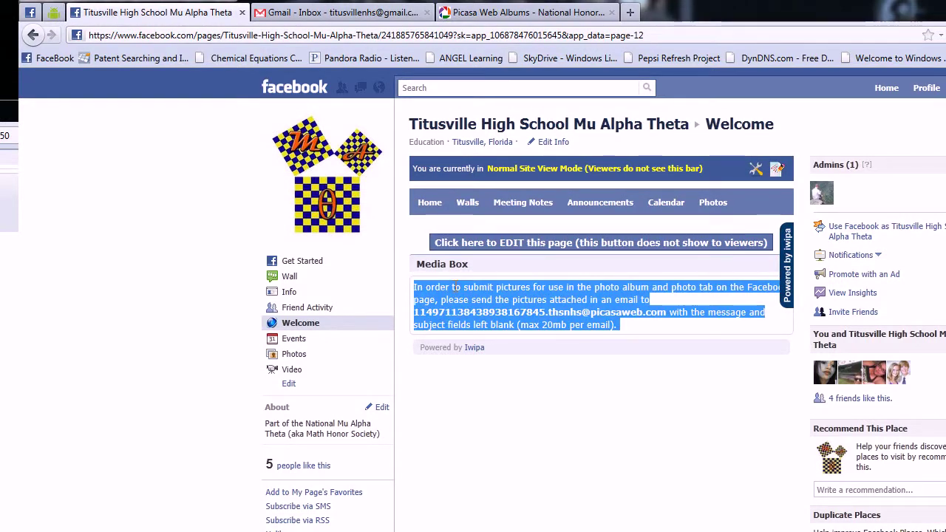
Close the Mu Alpha Theta page and paste the copied instructions into the society's media box editor
click(4, 287)
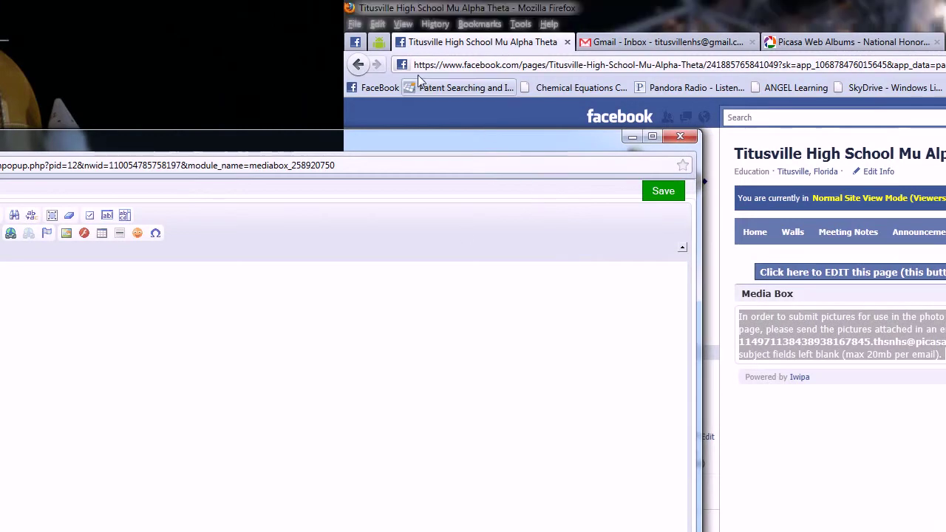
click(567, 43)
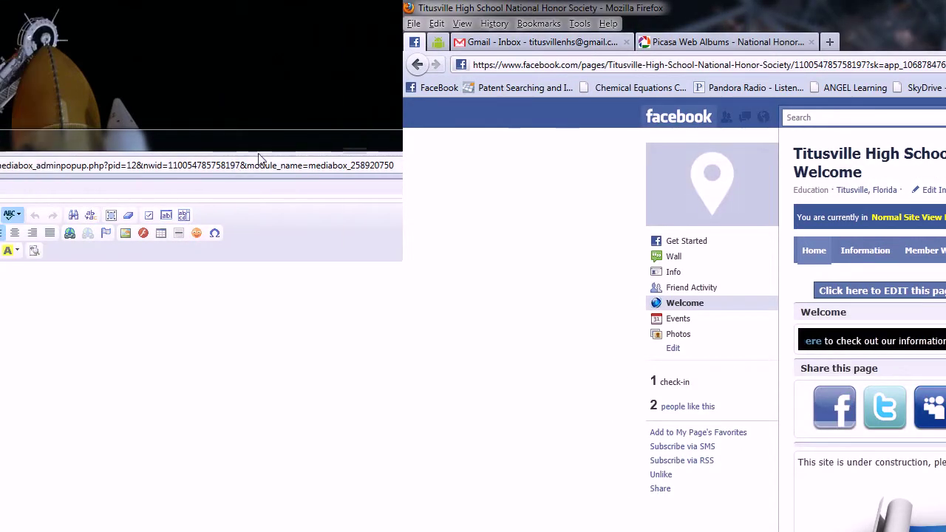
drag(773, 150, 775, 148)
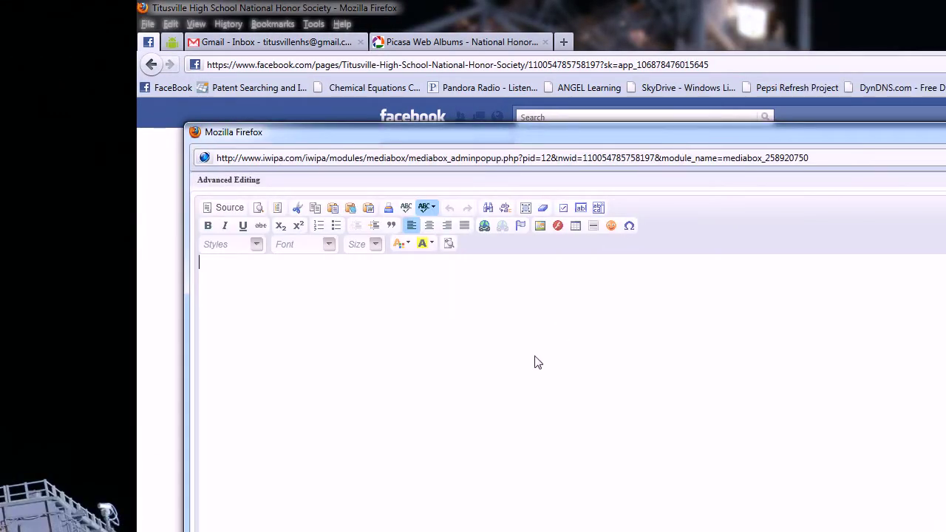
key(ctrl+v)
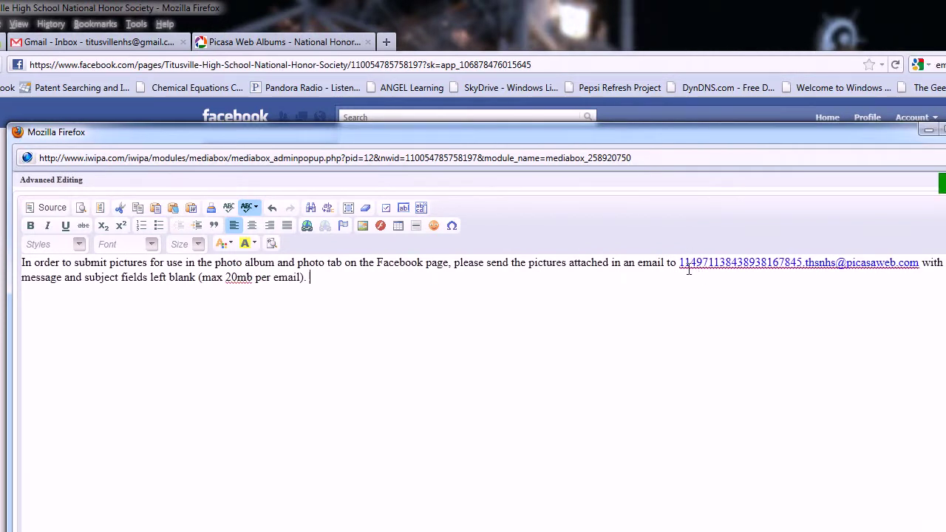
Remove the existing upload address from the pasted instructions and copy the society's upload email address from the Picasa settings
drag(680, 268, 923, 265)
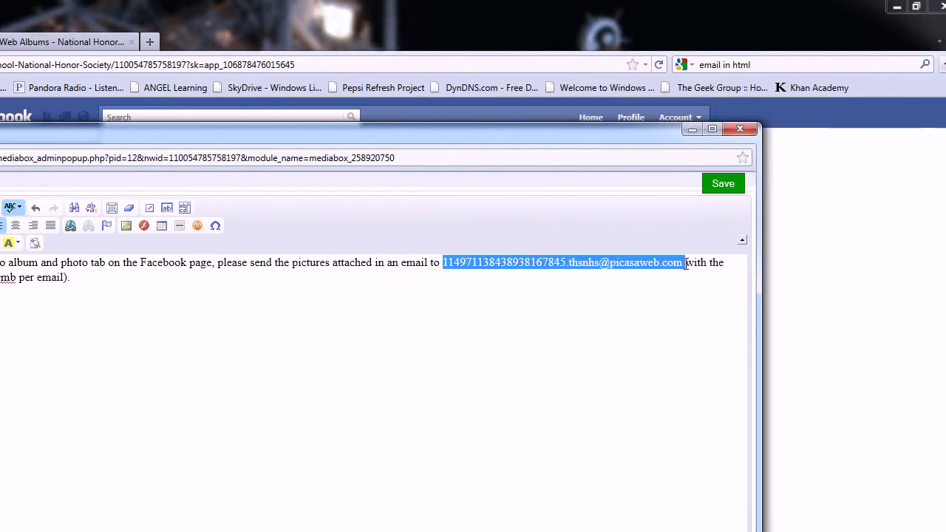
key(Delete)
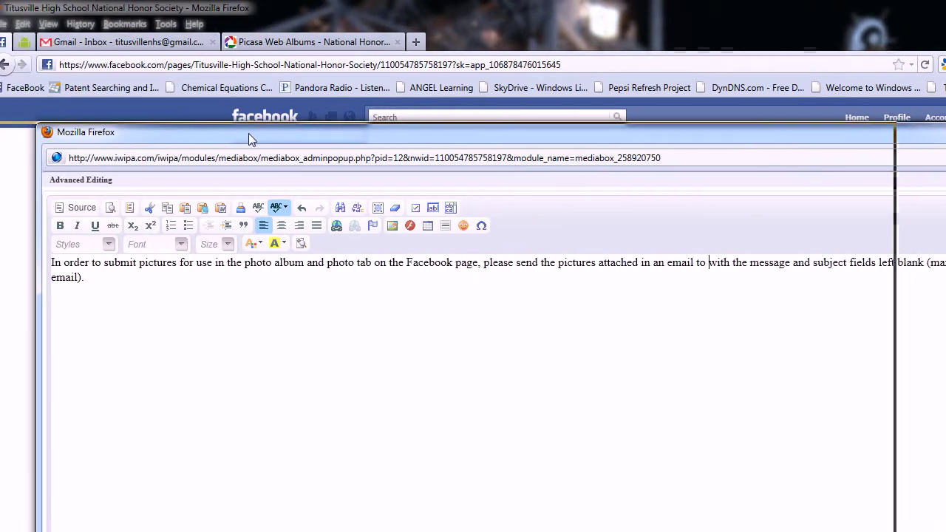
click(316, 42)
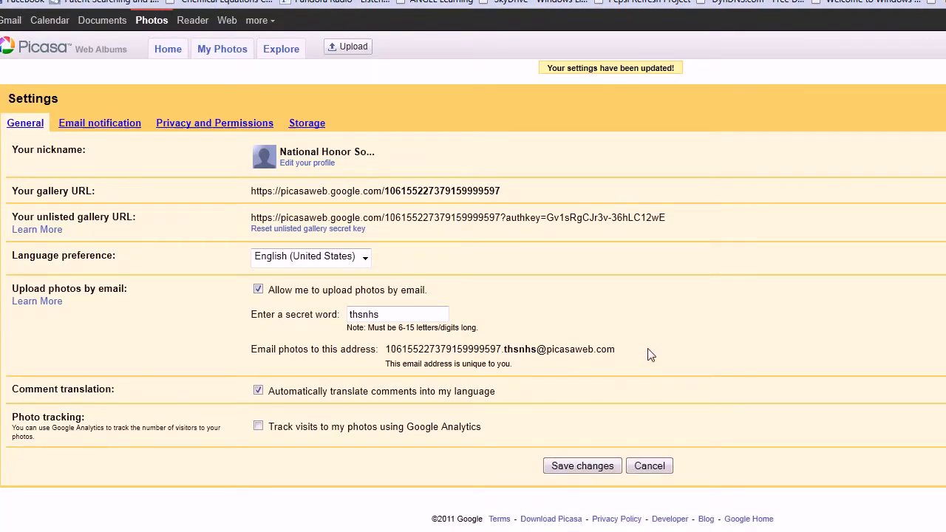
drag(606, 348, 409, 354)
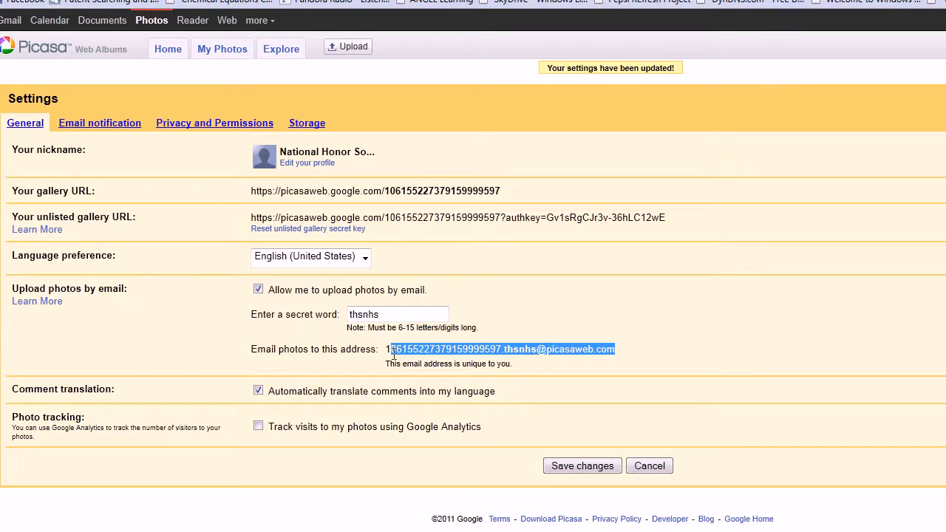
click(386, 364)
triple_click(386, 351)
right_click(417, 342)
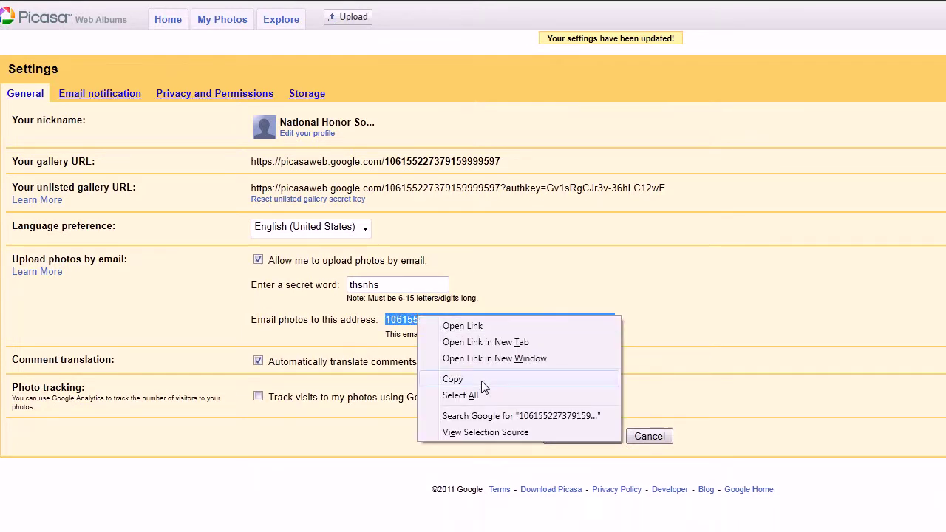
click(481, 410)
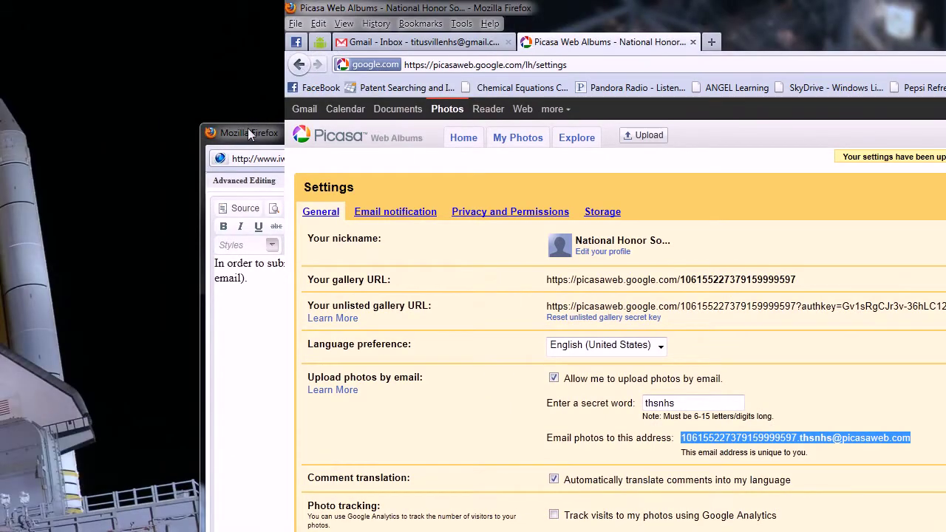
Paste the copied upload address into the browser's search field, copy it again as plain text, and insert it into the instructions after "email to"
click(248, 130)
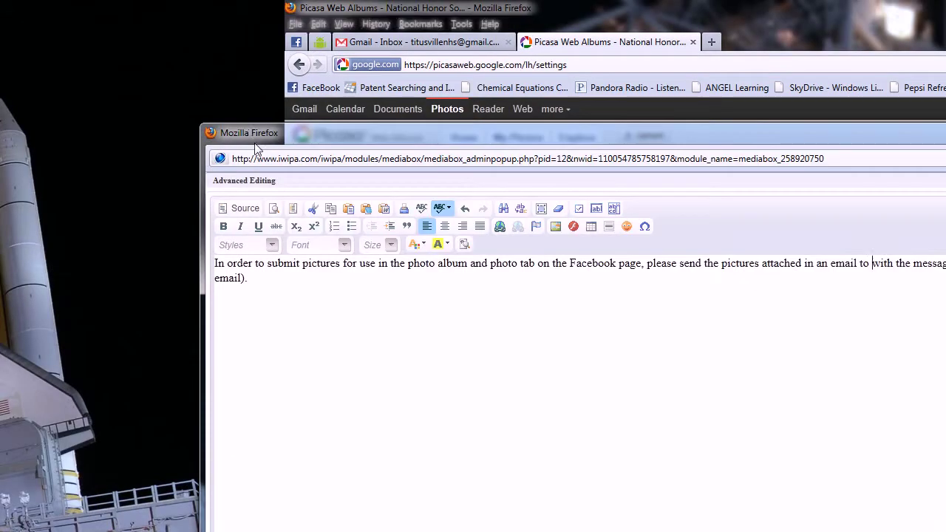
drag(700, 135, 829, 132)
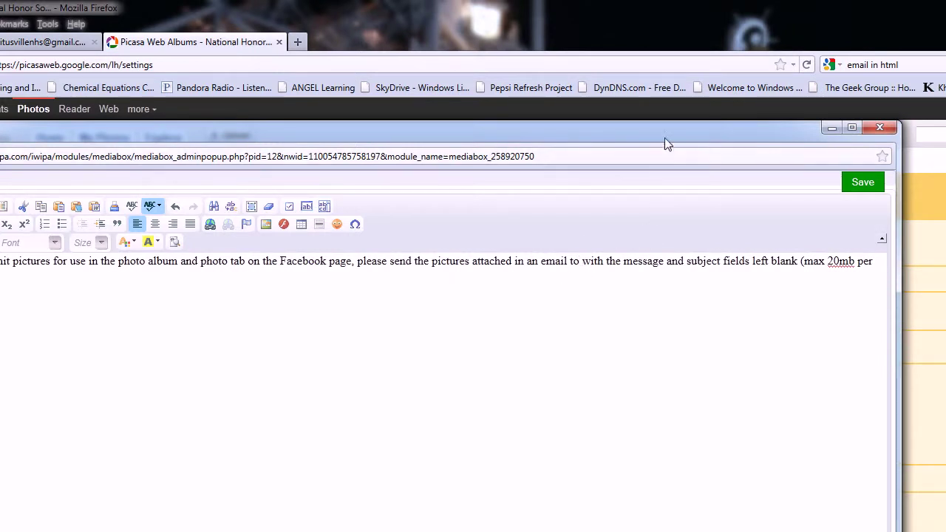
drag(664, 137, 523, 148)
click(942, 68)
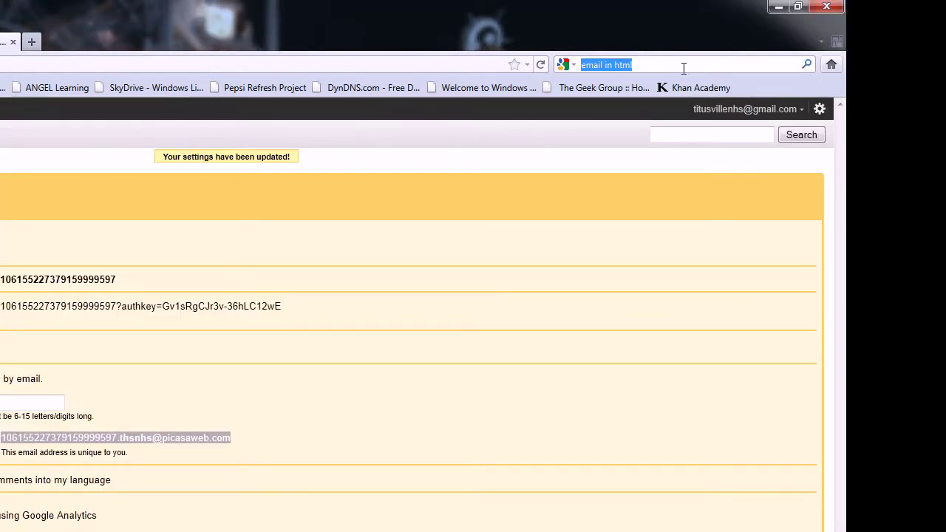
right_click(684, 68)
click(749, 135)
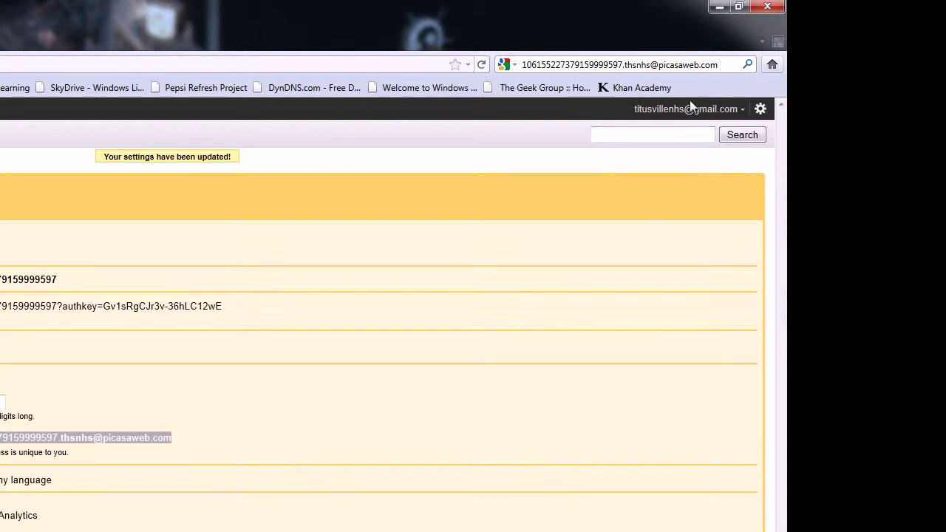
drag(719, 65, 527, 88)
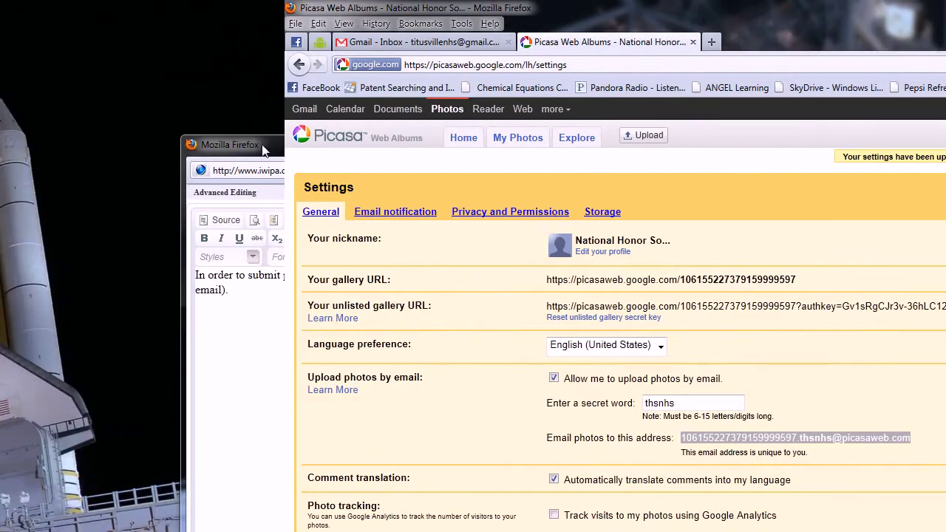
click(237, 148)
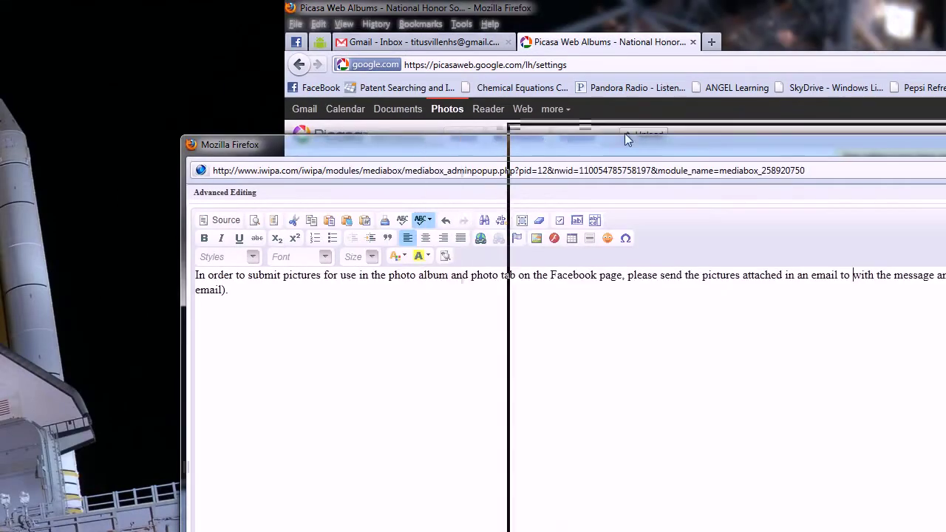
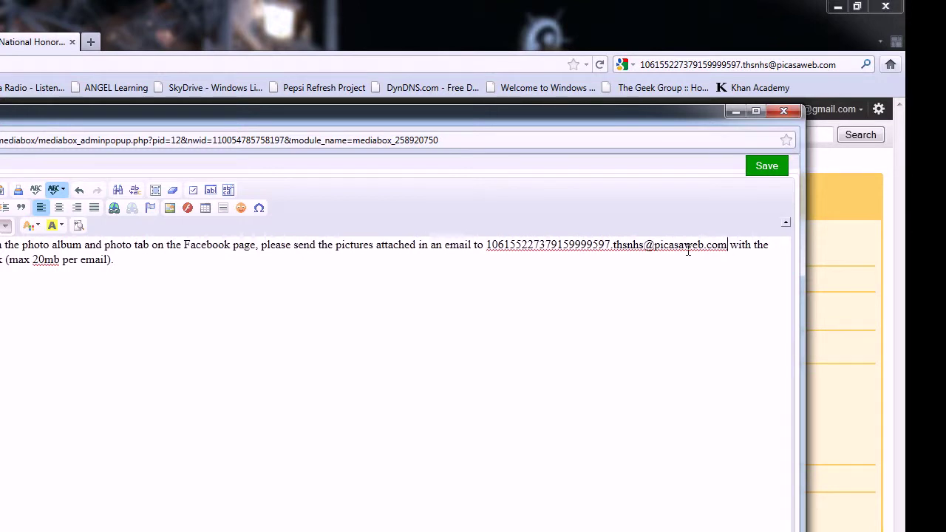
Show the instructions' HTML source and insert the link opening <a href="mailto: before the upload email address
click(244, 188)
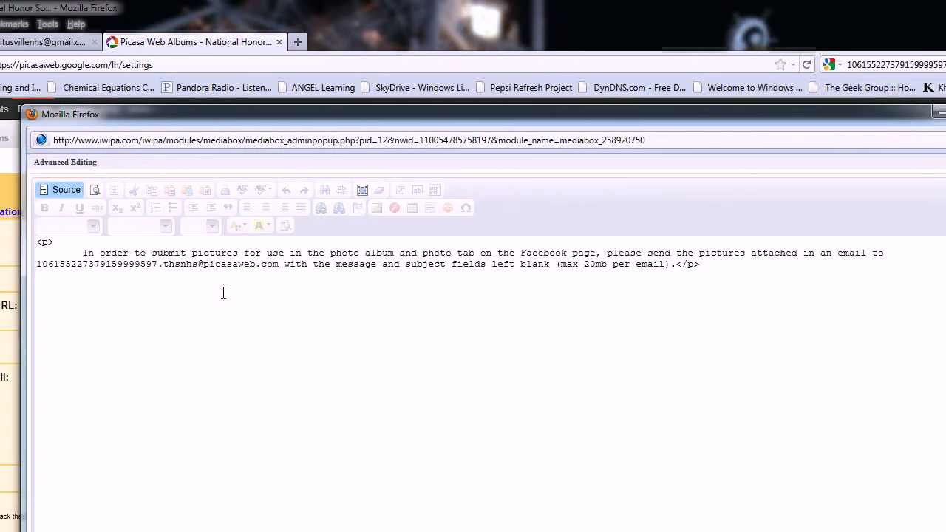
click(244, 266)
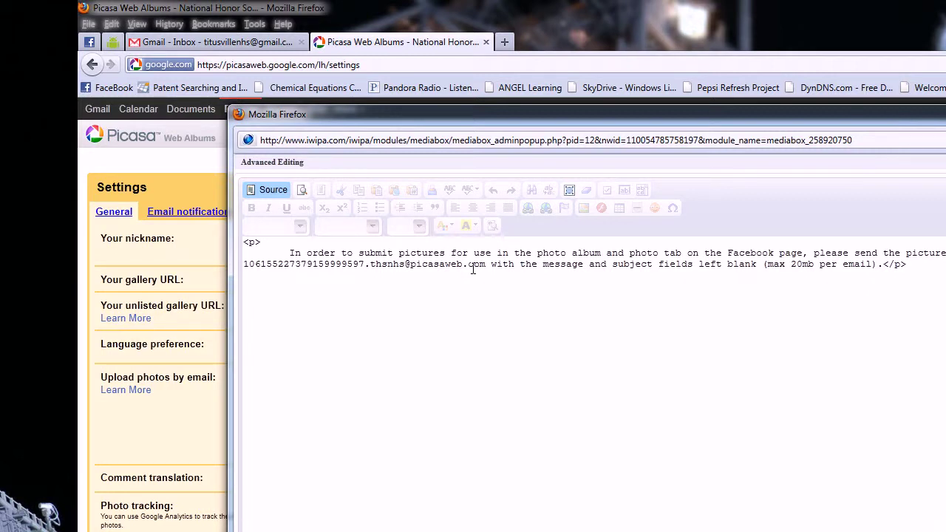
text(href)
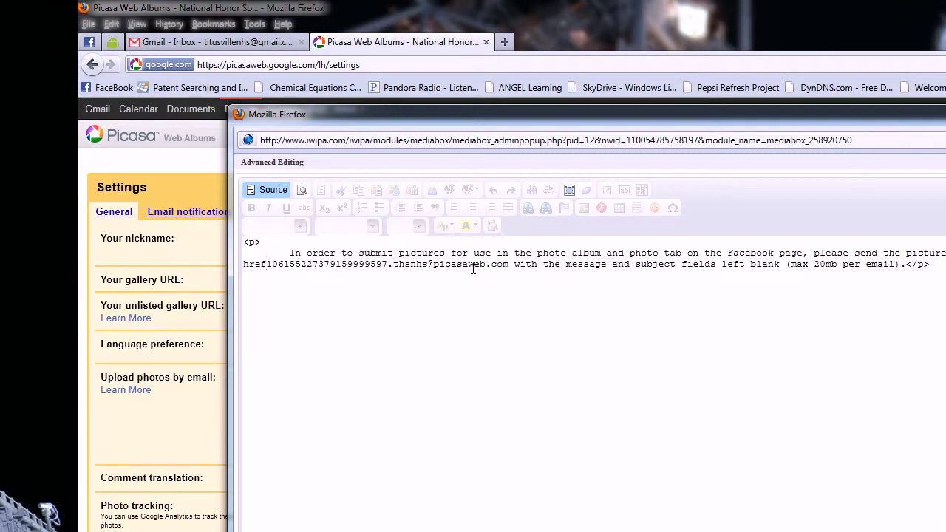
text(=)
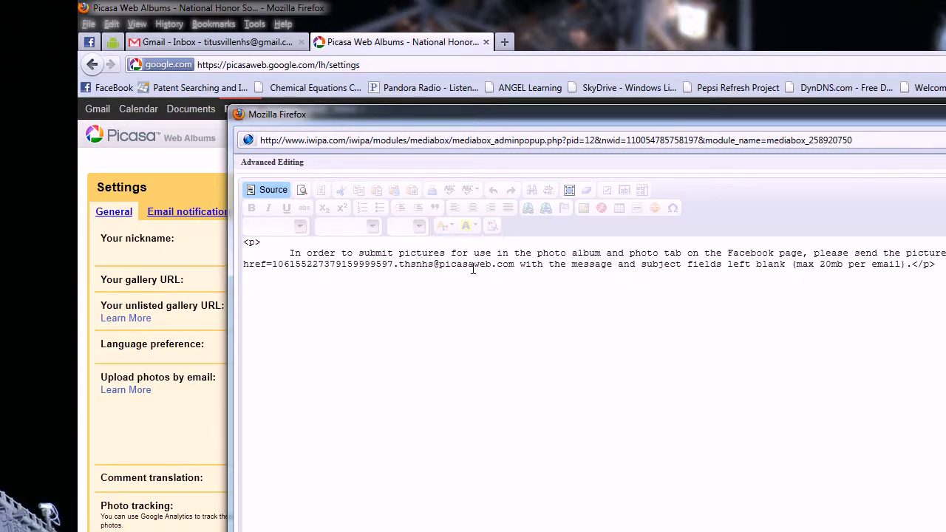
text(")
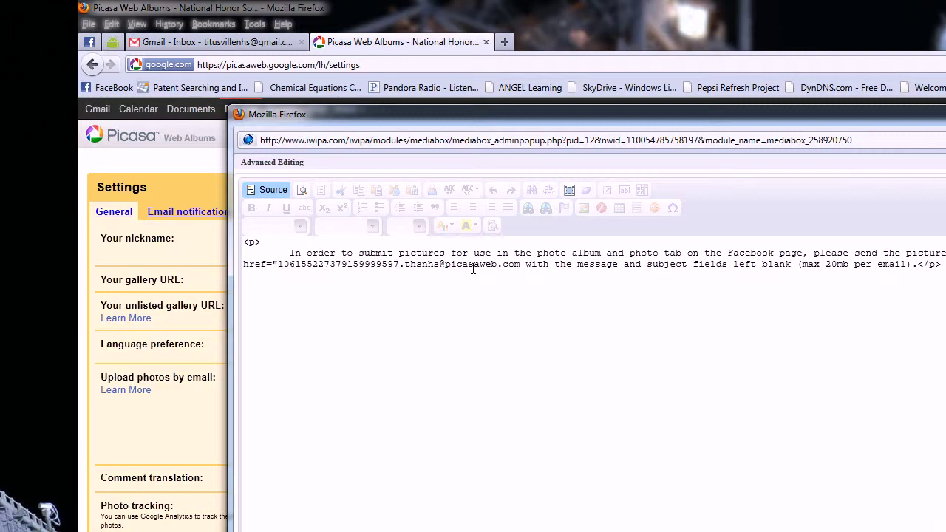
text(mailto)
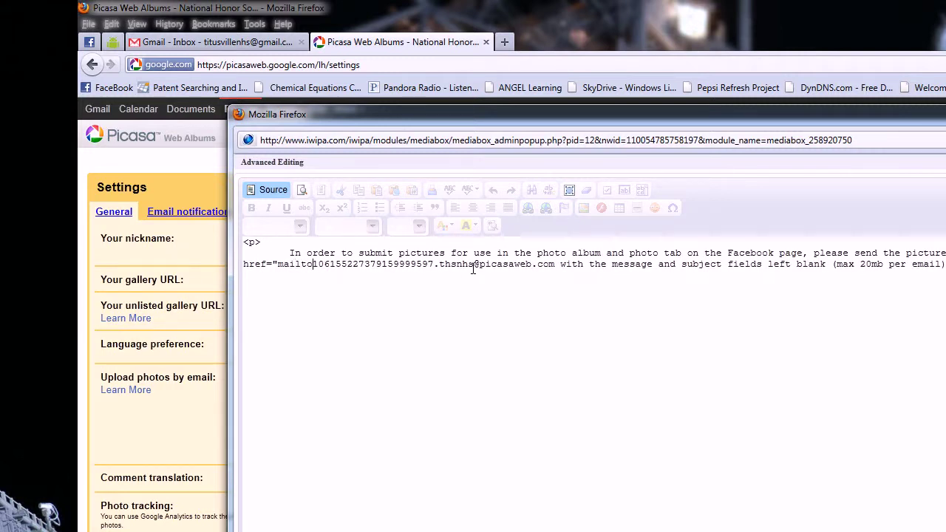
text(:)
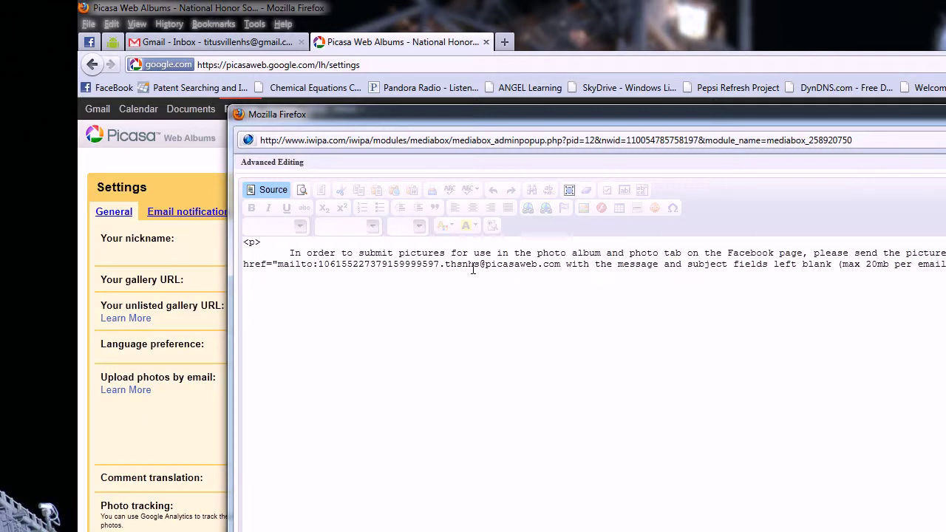
Complete the mailto link with the upload email address, end its tags with "> and </a>, and return to the formatted view
key(ctrl+v)
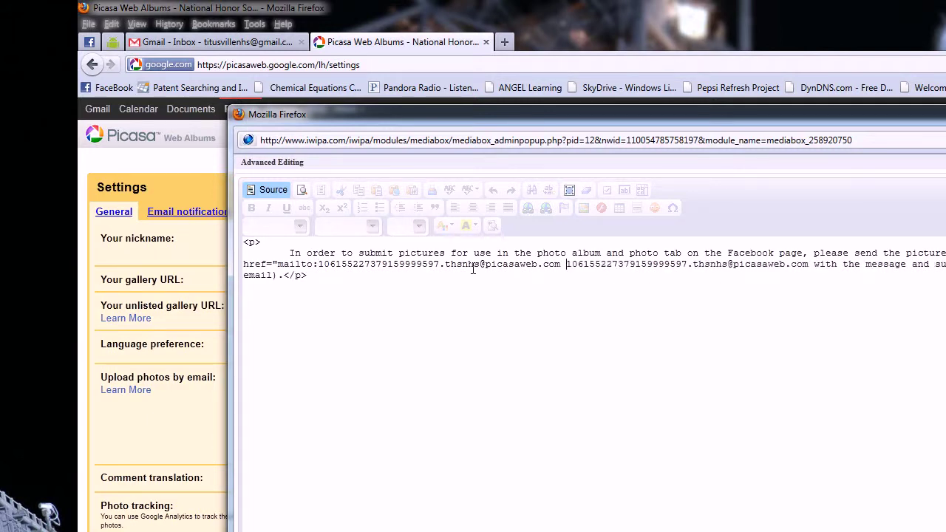
key(BackSpace)
text(>)
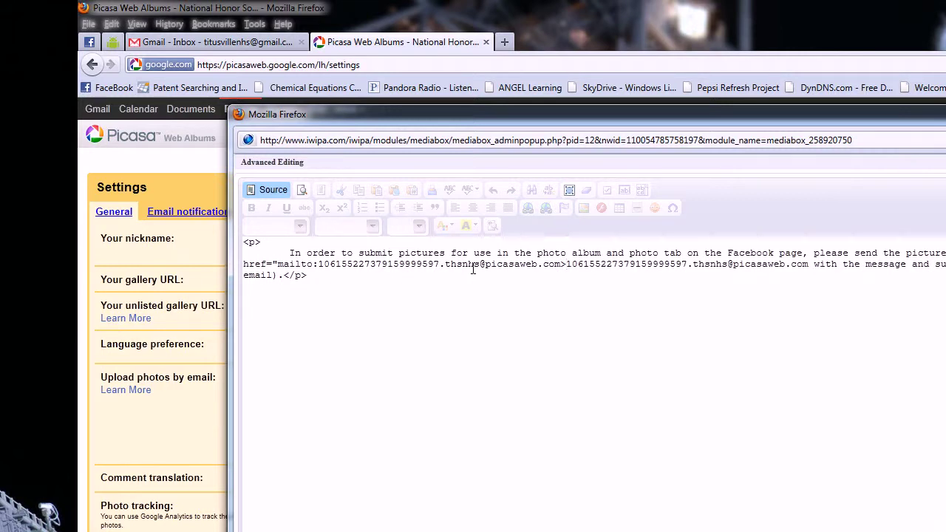
text(")
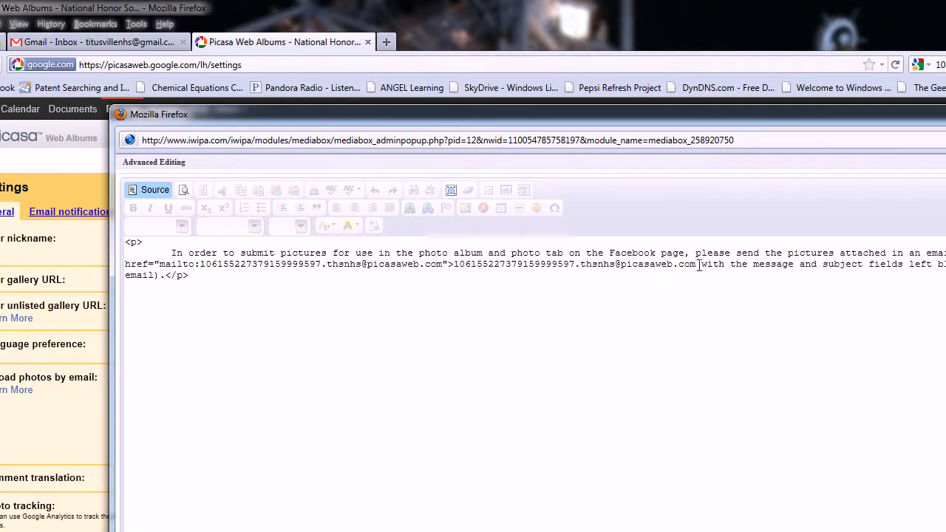
text( </ )
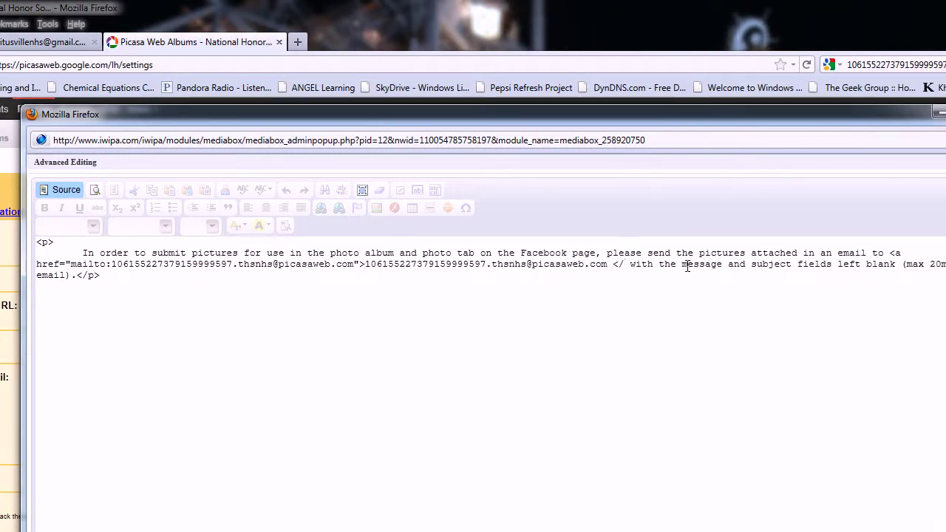
text(a>)
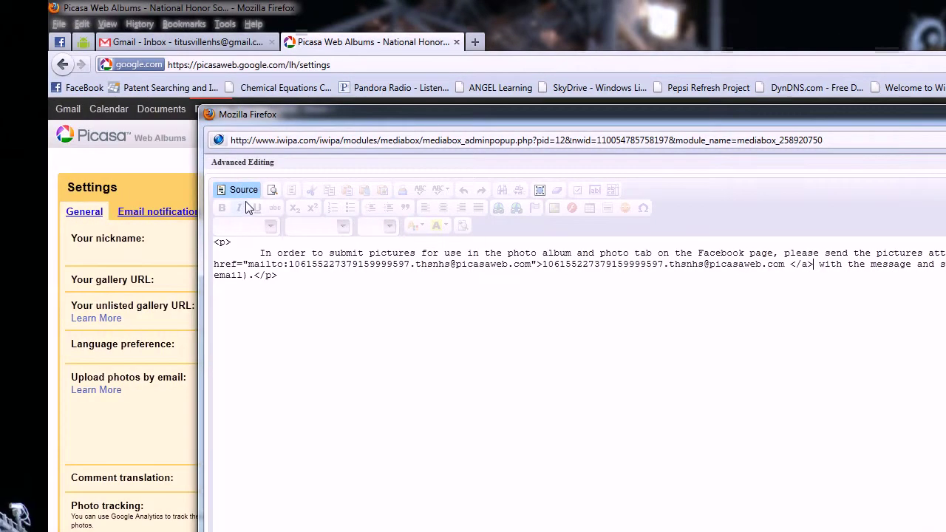
click(6, 191)
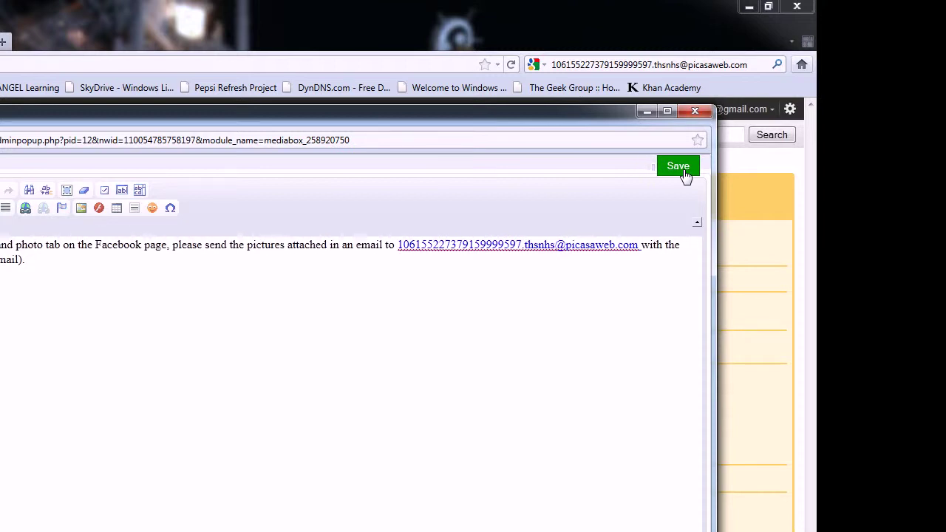
Save the instructions, return to the society's Facebook page and open the Submit Photos page in admin mode
key(ctrl+a)
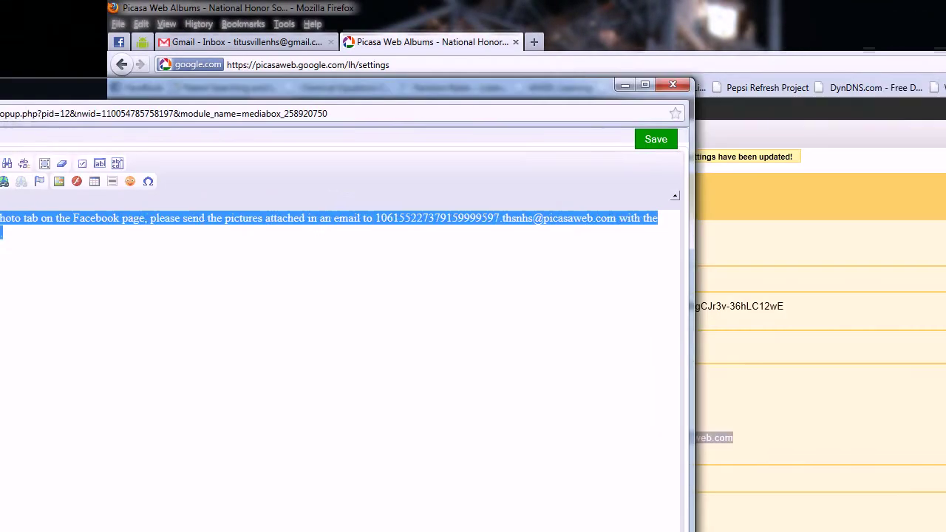
click(295, 42)
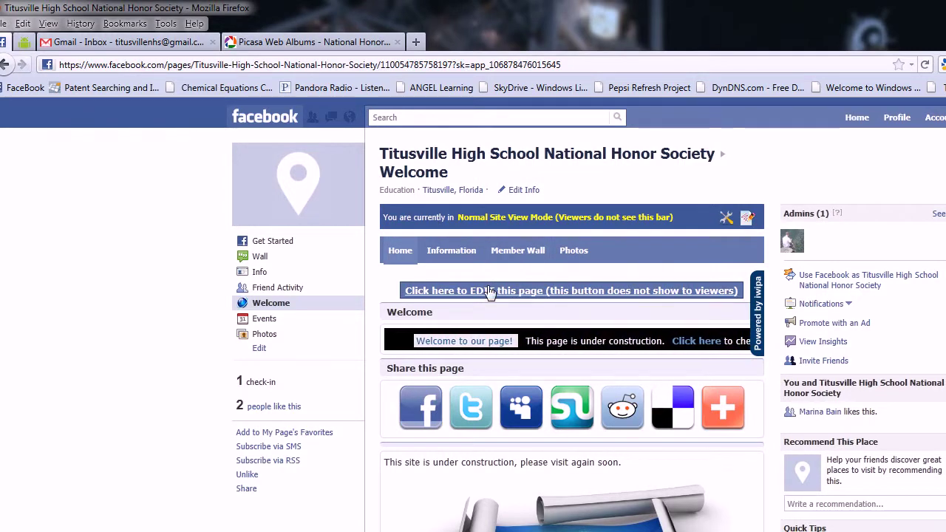
click(488, 290)
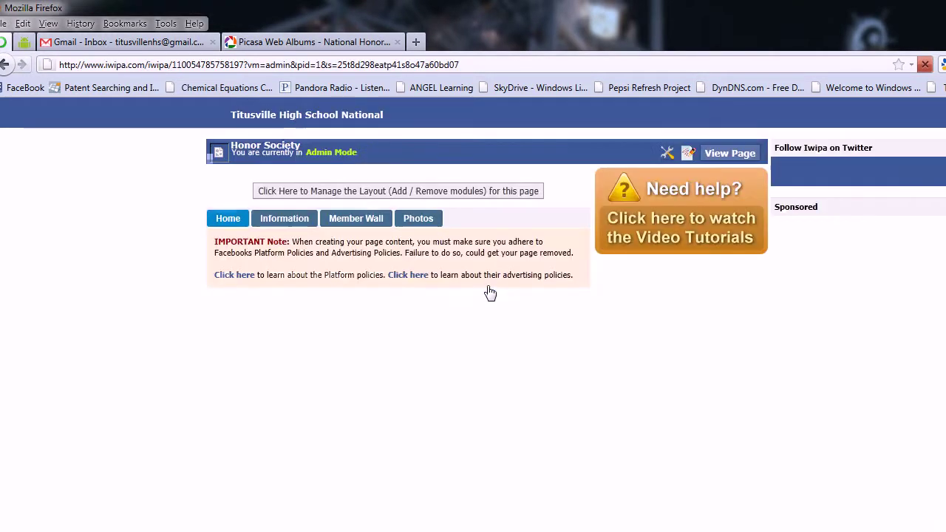
click(428, 220)
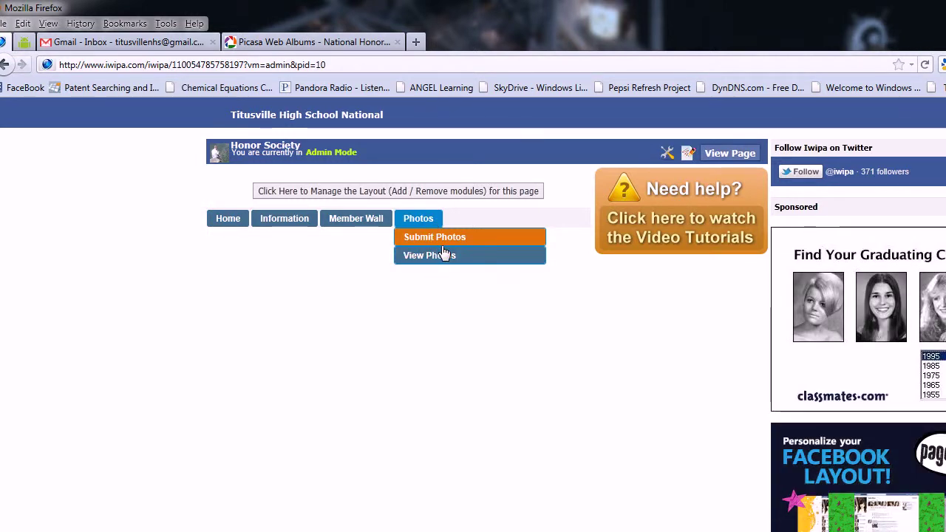
mouse_move(421, 220)
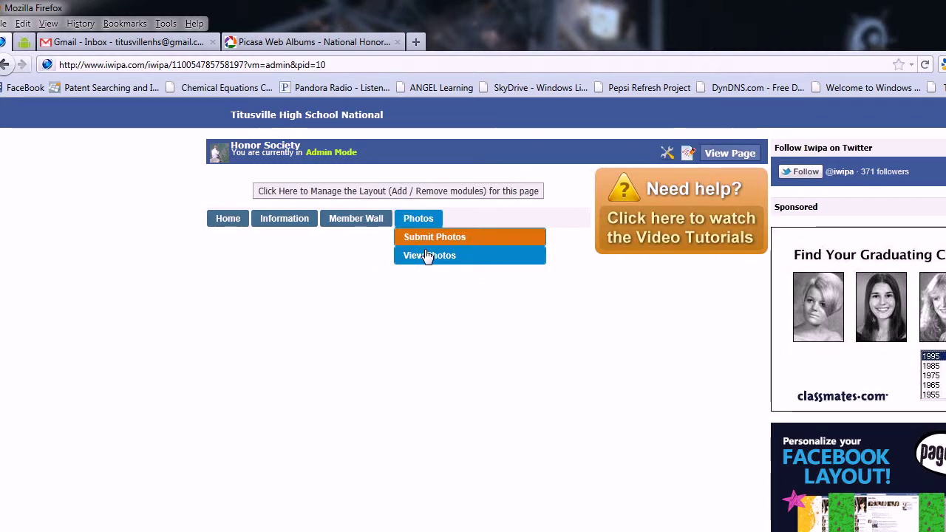
click(431, 238)
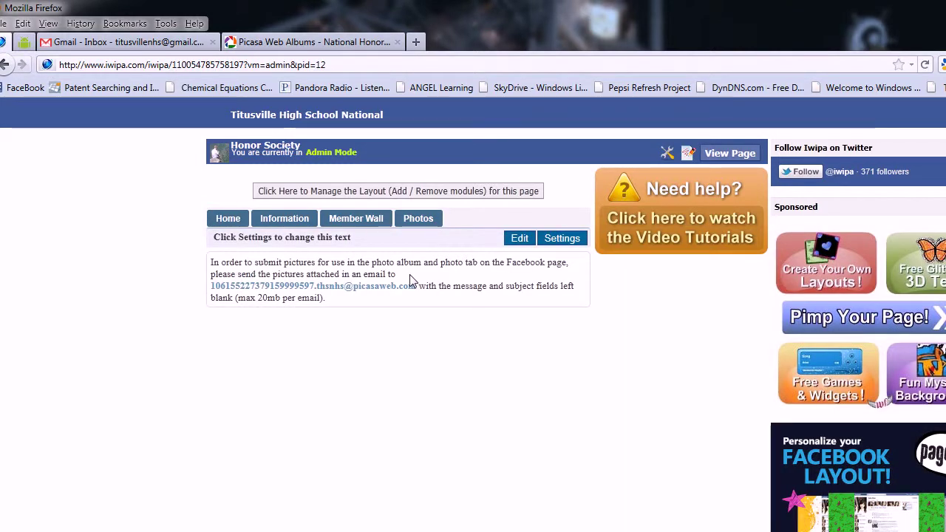
Reopen the instructions editor and close it unchanged, return to the normal page view and open the Submit Photos page
click(520, 238)
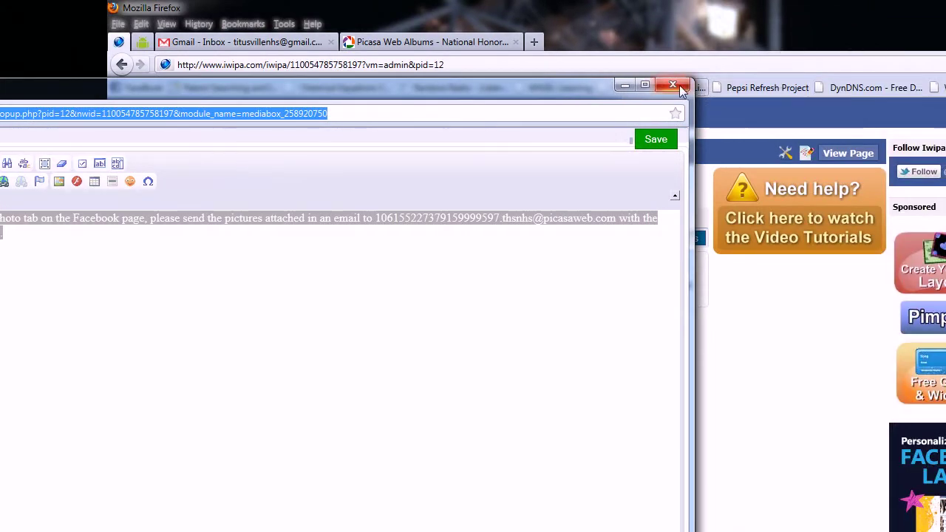
click(733, 85)
click(639, 239)
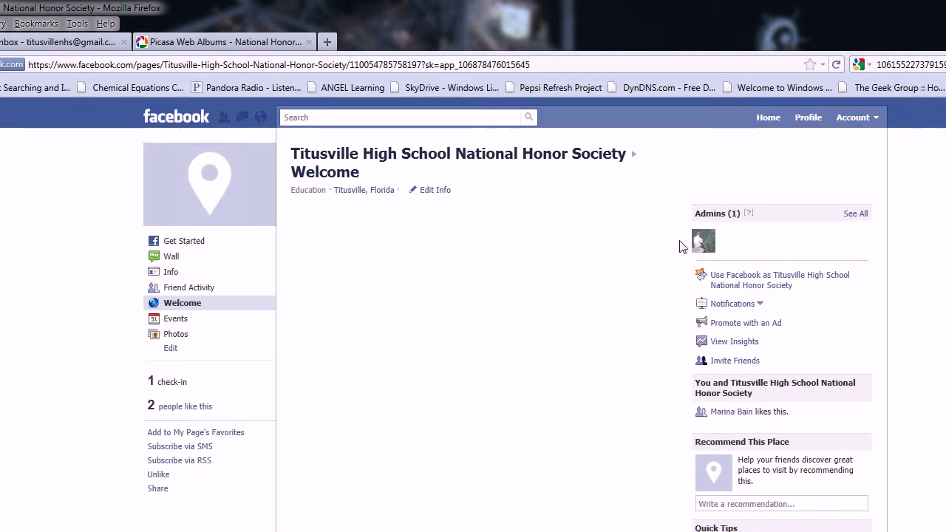
mouse_move(503, 255)
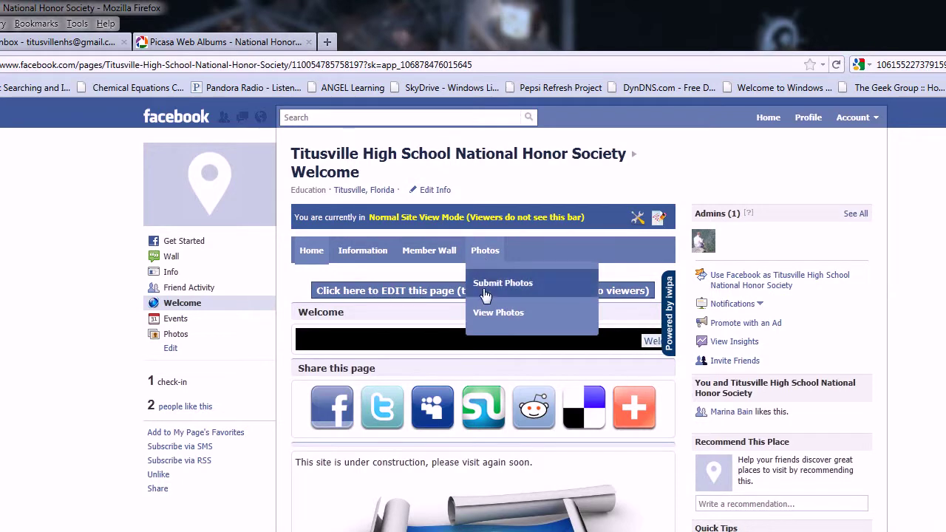
click(485, 291)
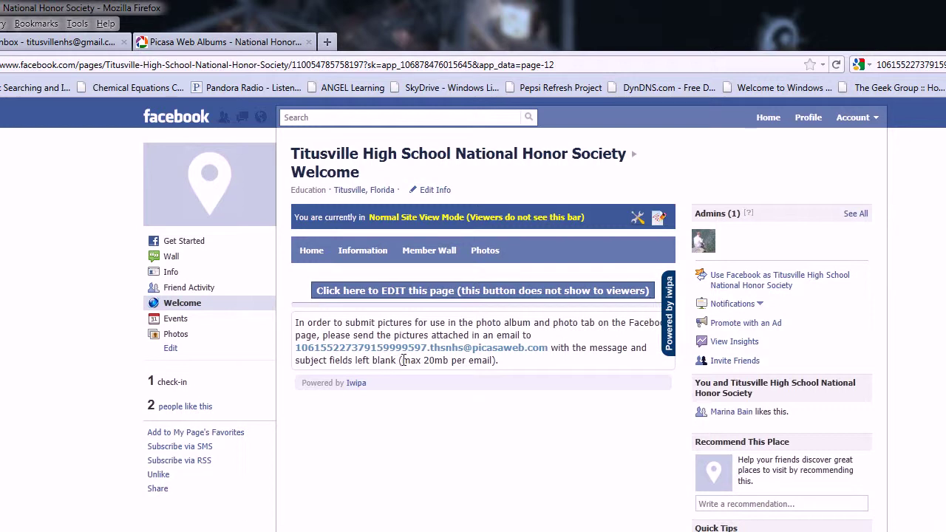
Send an email without a subject from the upload address link using Thunderbird, with the sample pictures Desert and Jellyfish attached
click(520, 351)
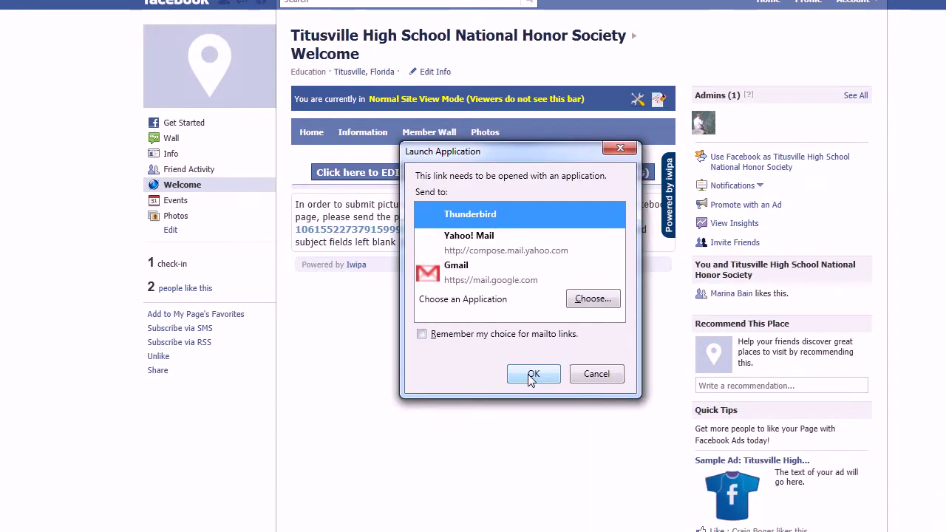
click(534, 492)
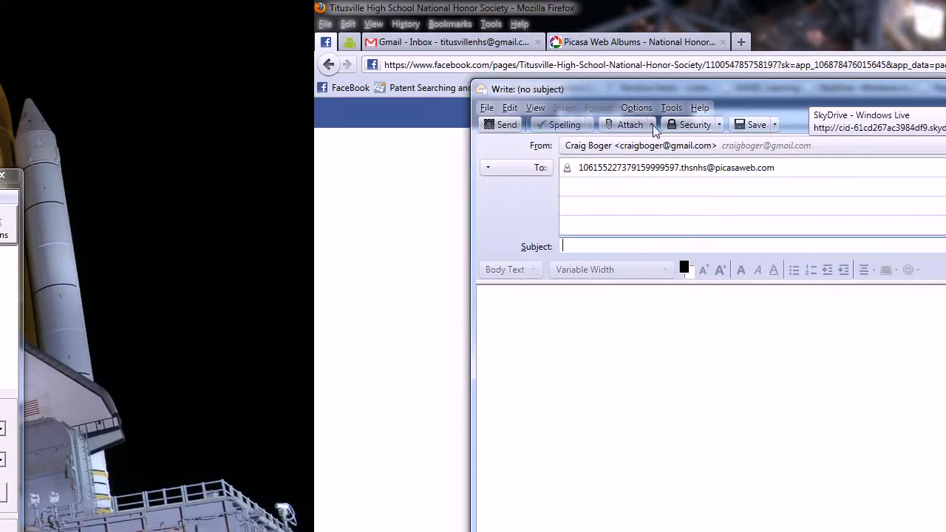
click(653, 130)
click(623, 213)
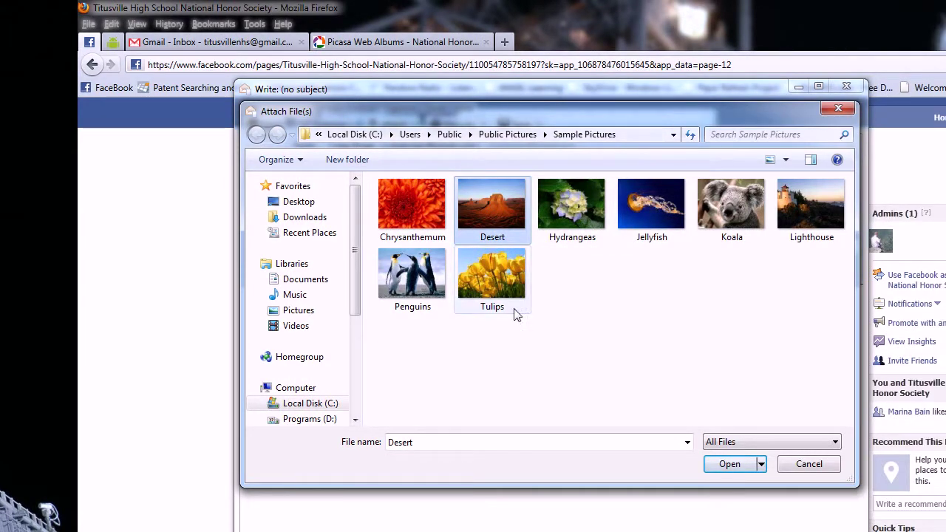
ctrl+click(501, 312)
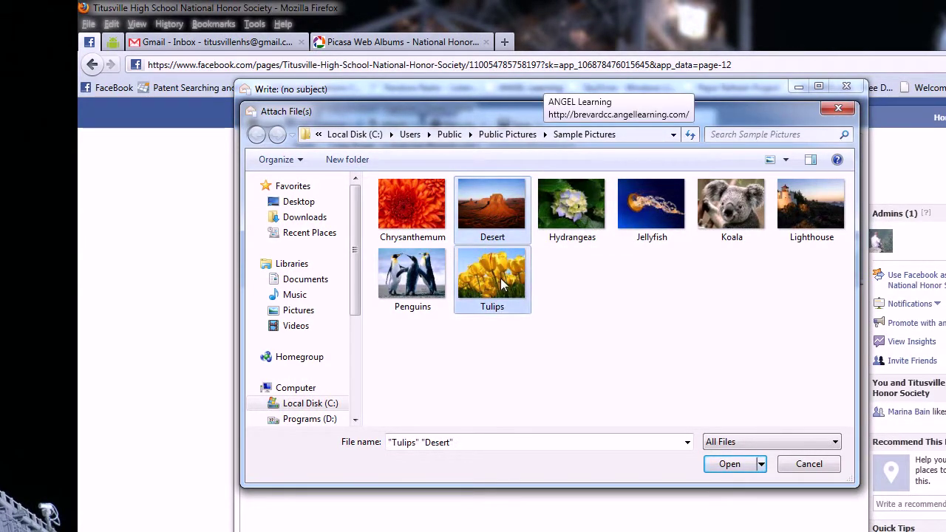
click(703, 209)
click(663, 214)
ctrl+click(496, 235)
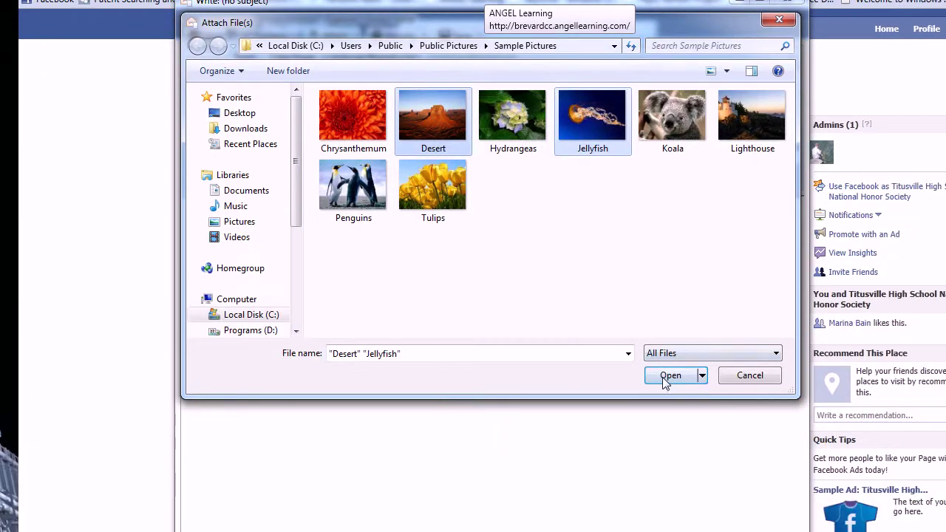
click(668, 375)
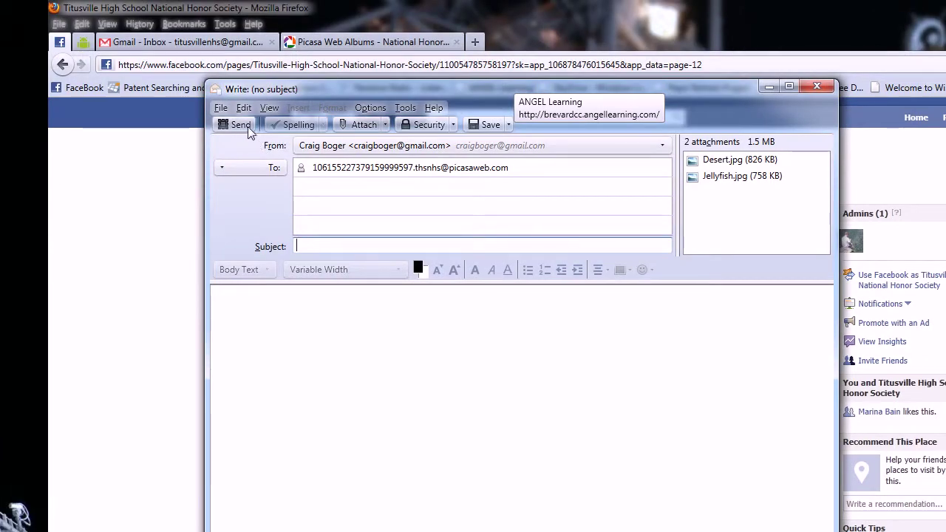
click(247, 126)
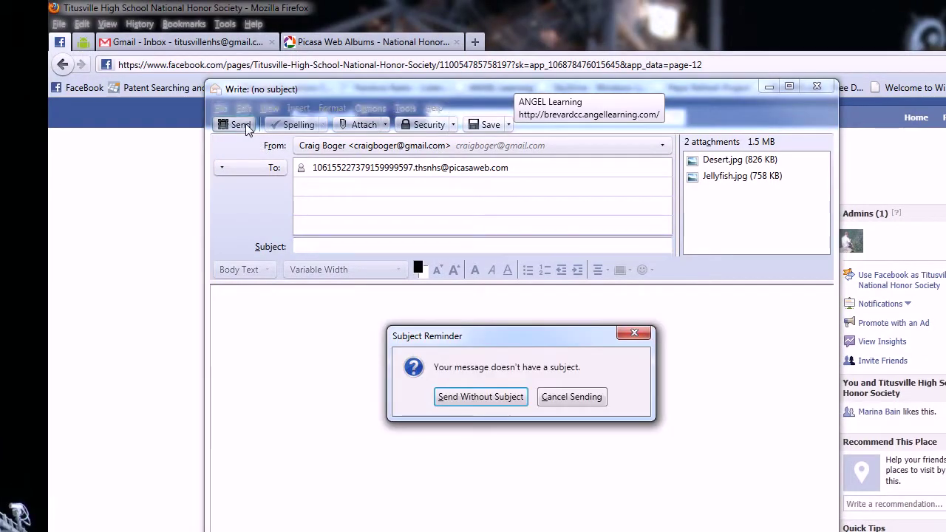
click(503, 397)
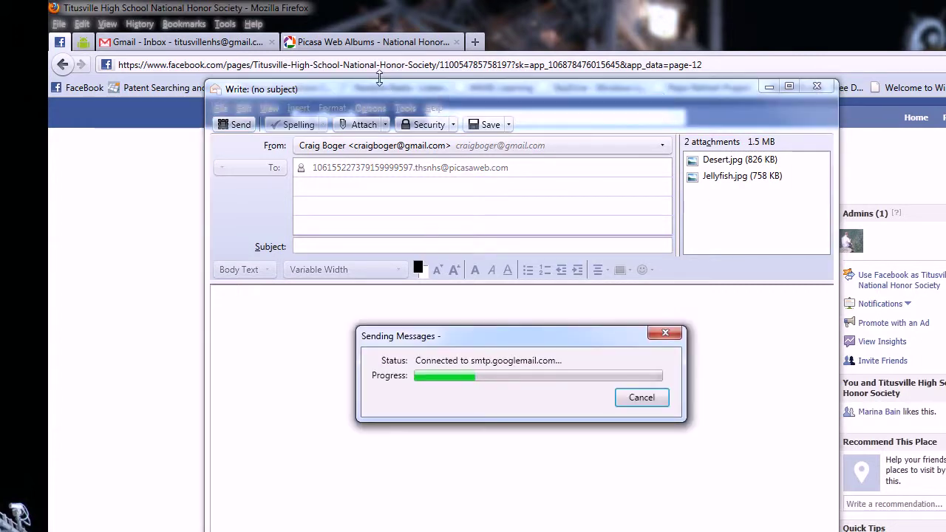
Switch to Picasa Web Albums, refresh its home page and open the Drop Box album
click(392, 42)
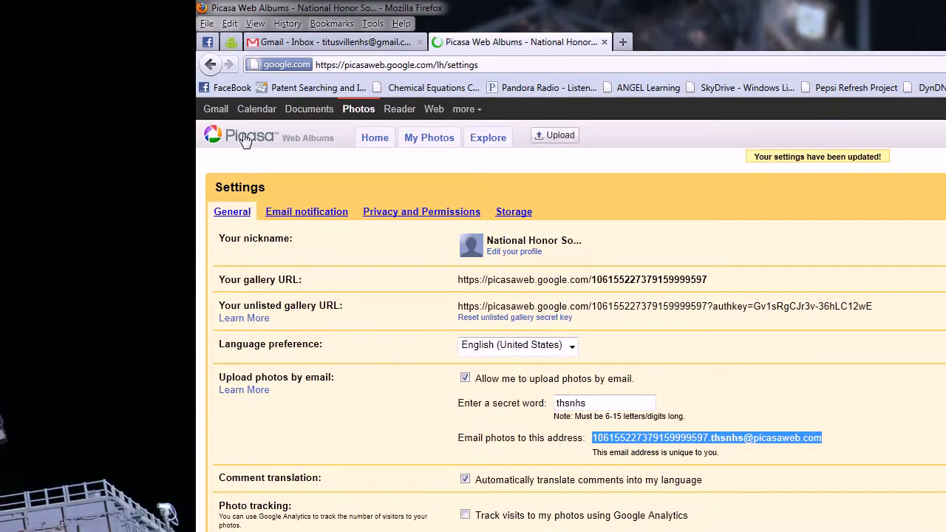
click(159, 63)
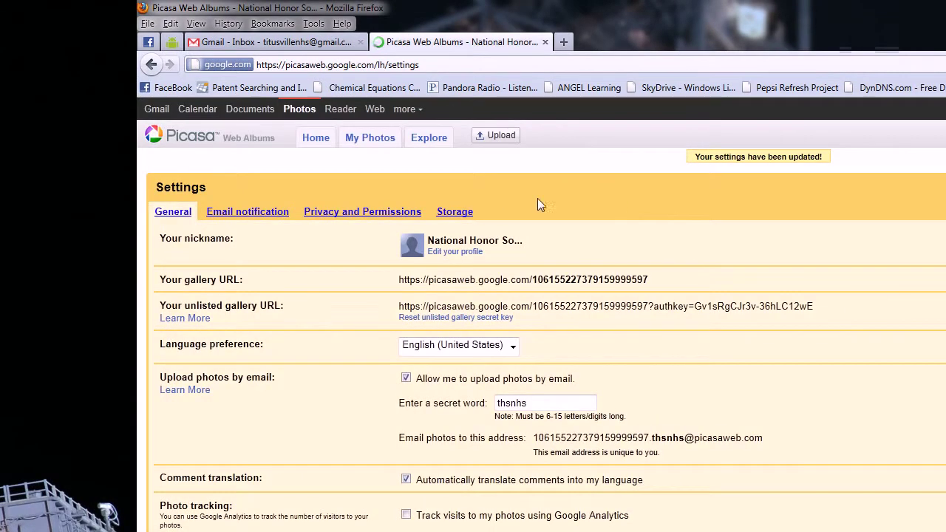
click(252, 134)
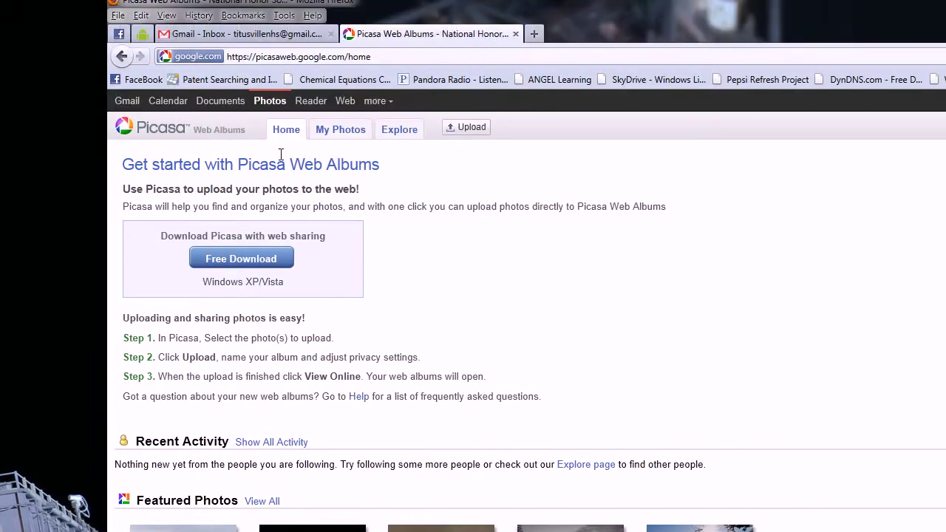
click(251, 139)
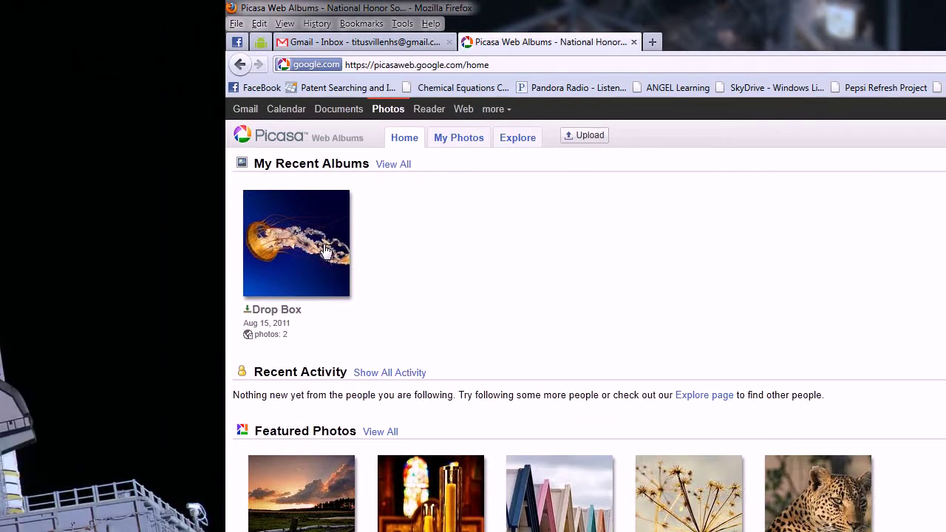
click(325, 251)
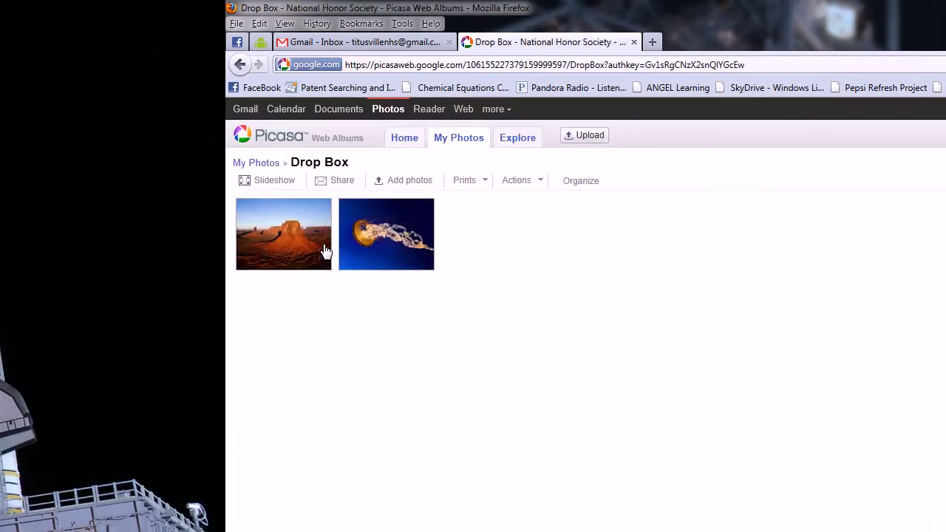
Delete the Jellyfish photo from the Drop Box album
click(363, 257)
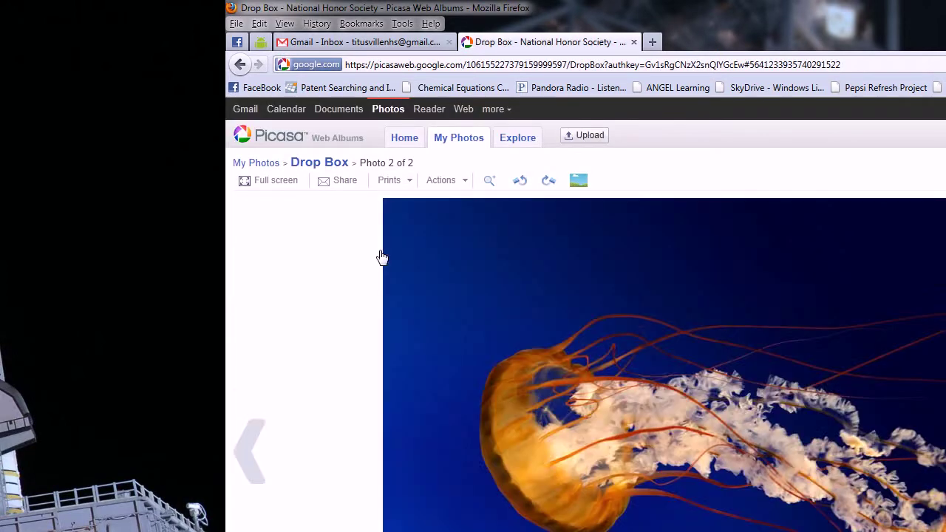
click(453, 182)
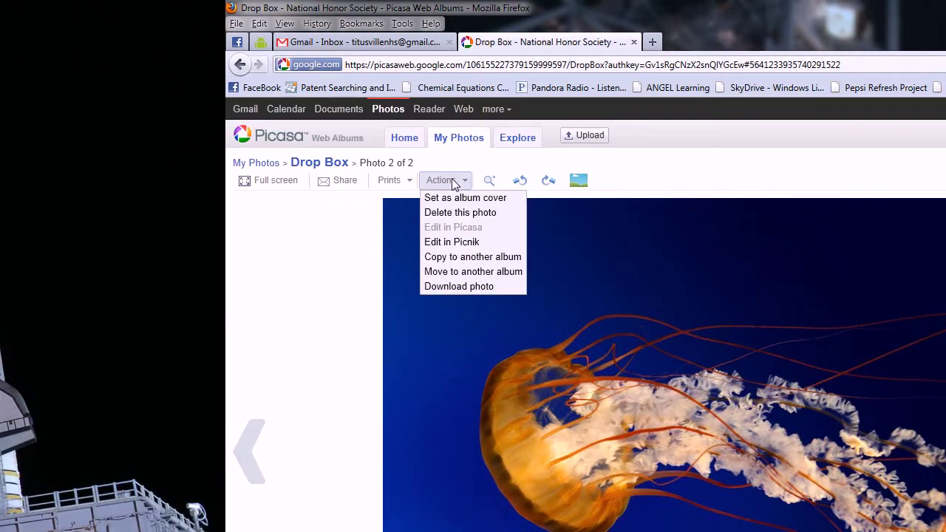
click(458, 214)
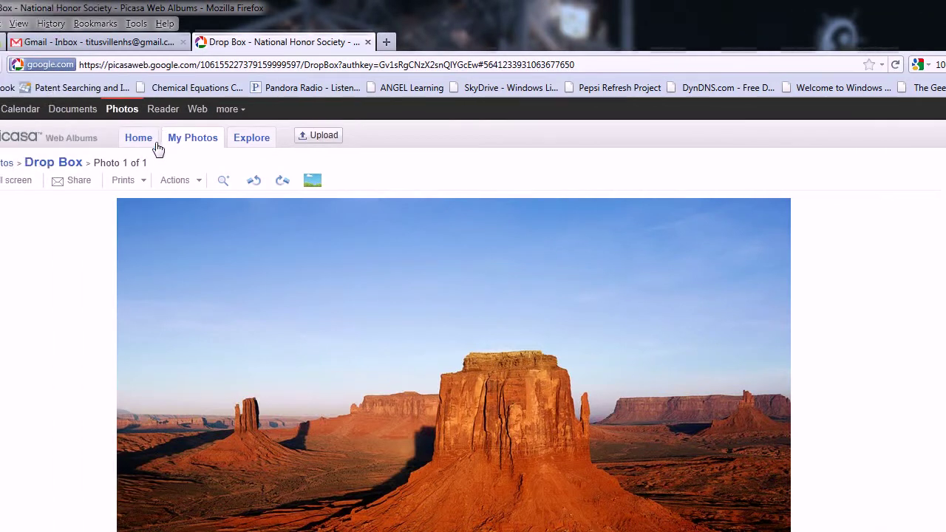
Download the Desert photo from the Drop Box album as a saved file
click(27, 180)
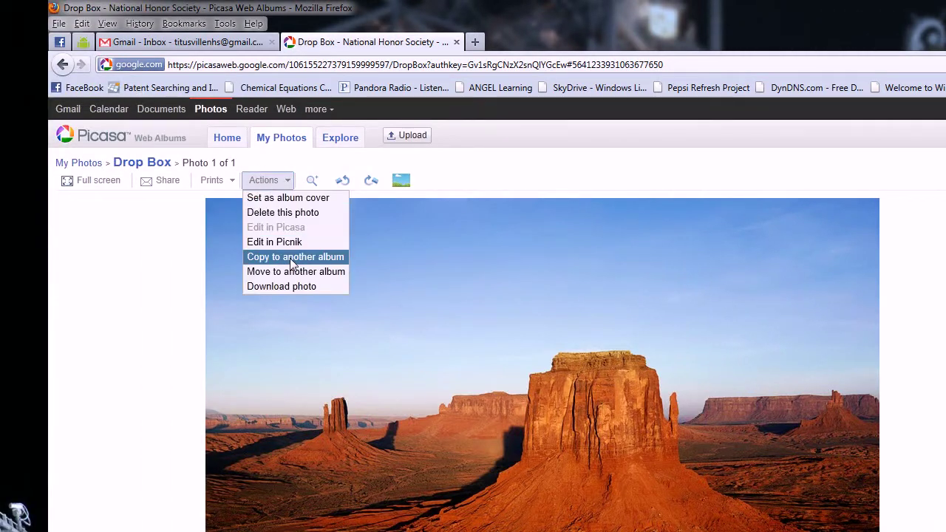
click(288, 285)
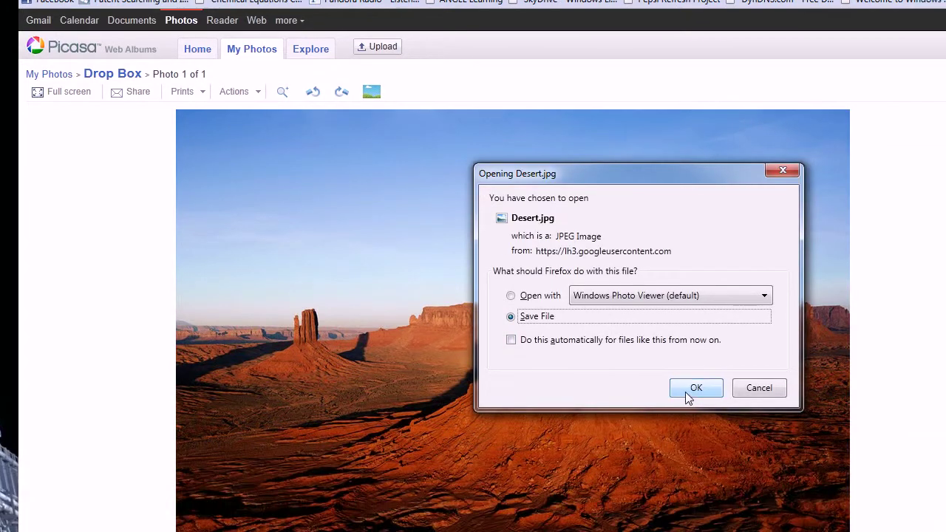
click(686, 392)
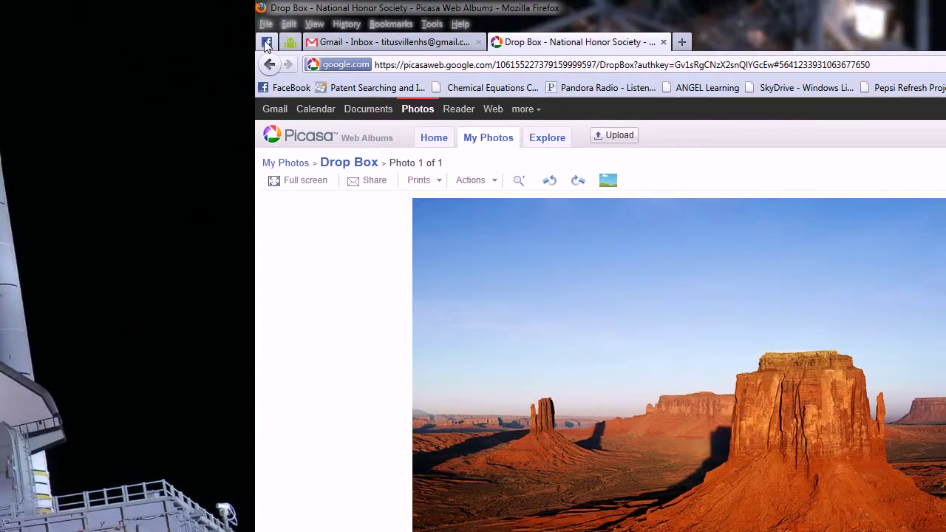
Upload Desert from the Downloads folder to the society's Facebook photos as a standard-quality album named August 15, 2011, and save it
click(178, 41)
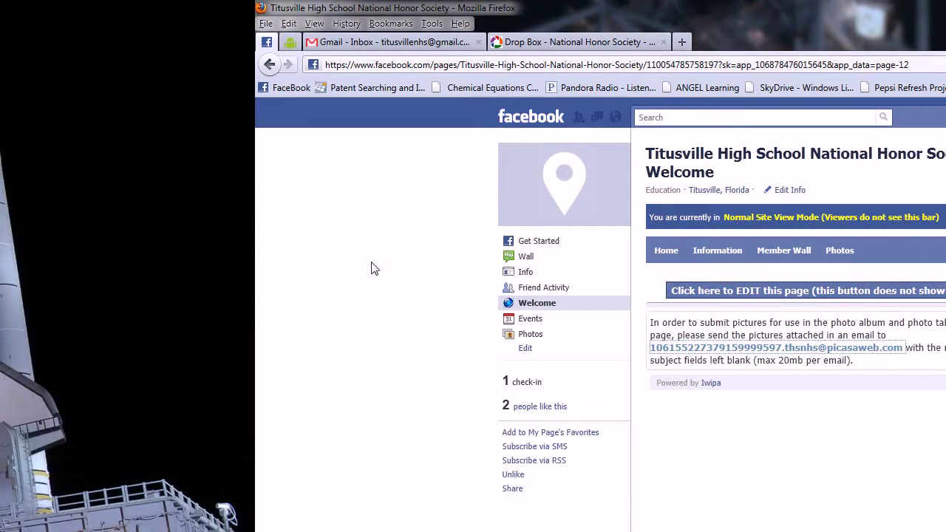
click(453, 335)
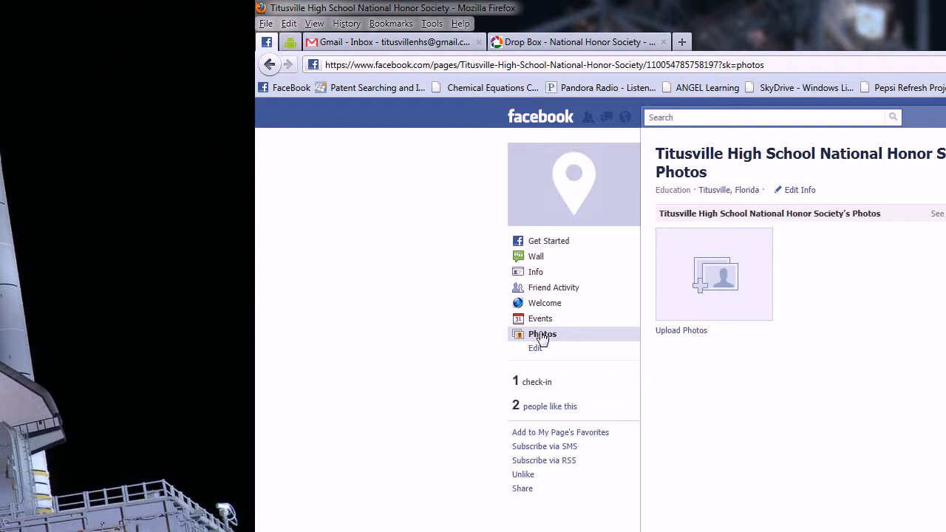
click(700, 337)
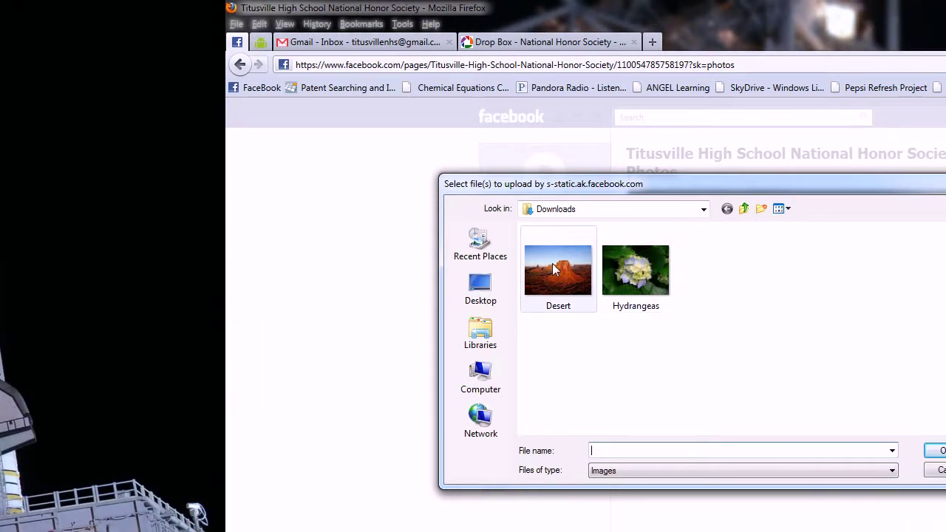
click(560, 265)
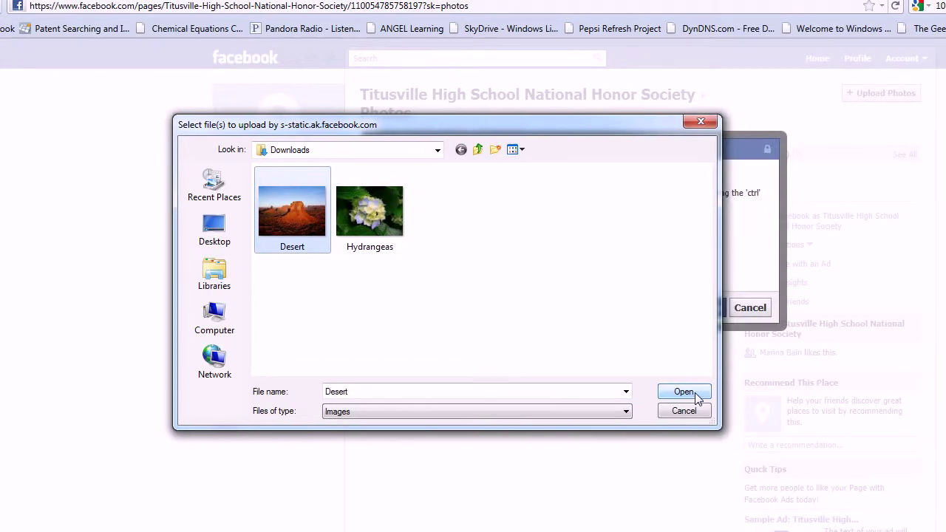
click(936, 451)
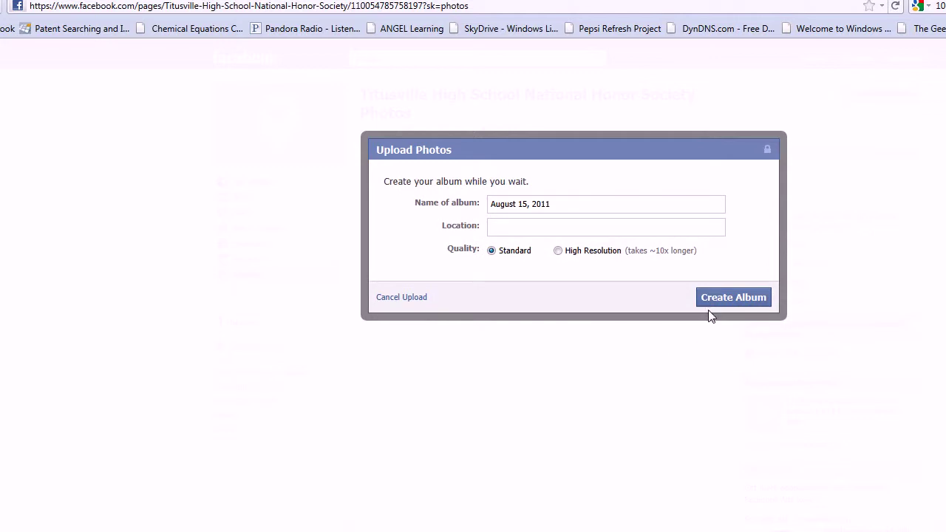
click(714, 302)
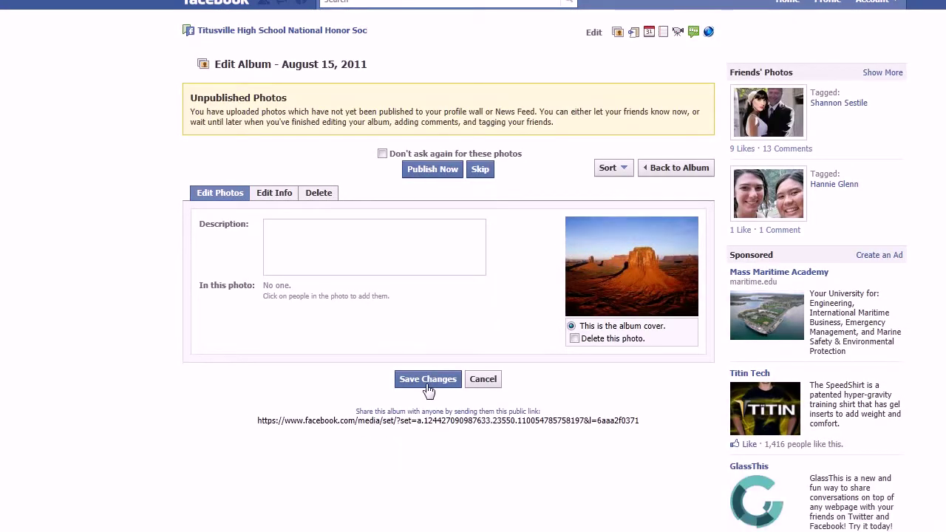
click(447, 442)
Return to the society's Facebook page and open its Photos section to check the new album
click(640, 145)
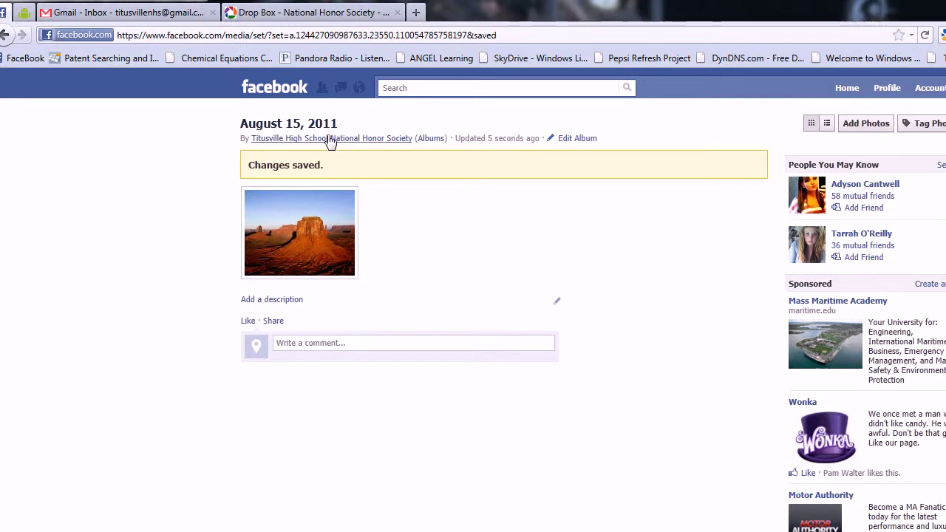
click(331, 140)
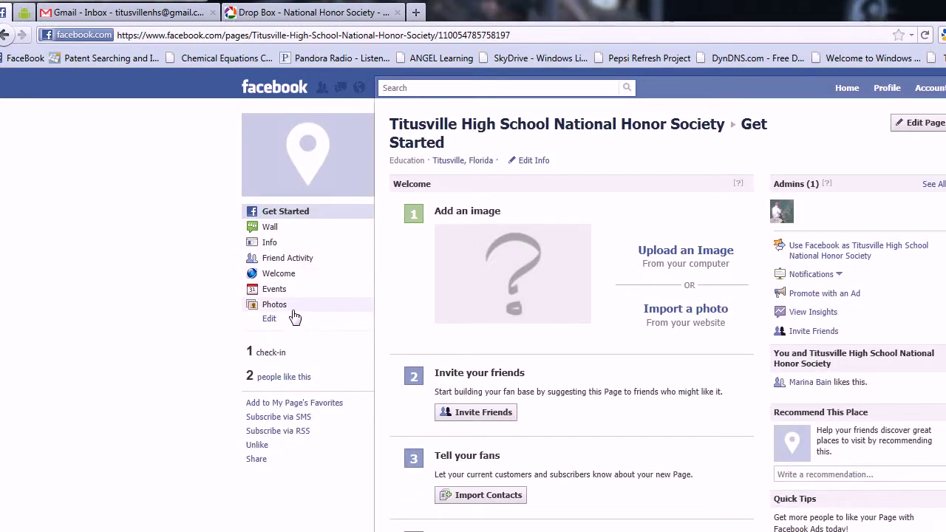
click(292, 311)
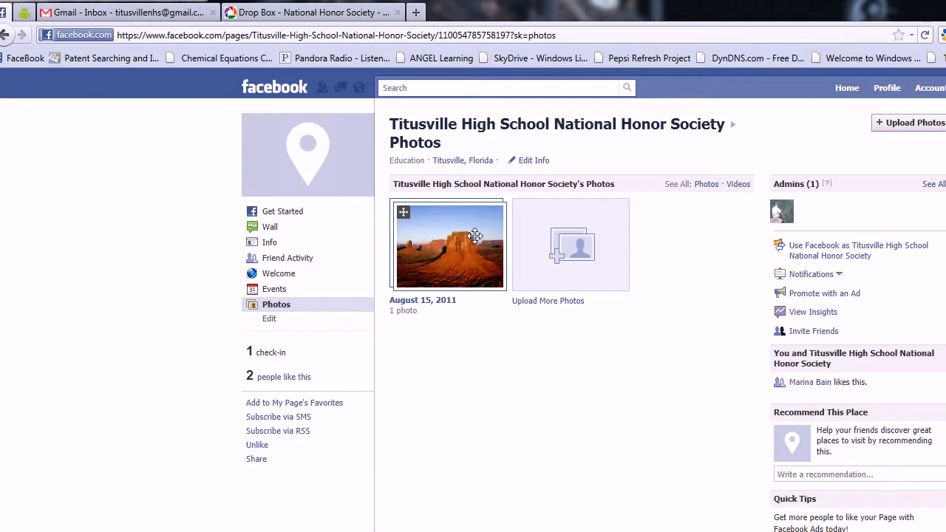
Open the society's Welcome page and review its modules and the pages listed under Information
click(342, 282)
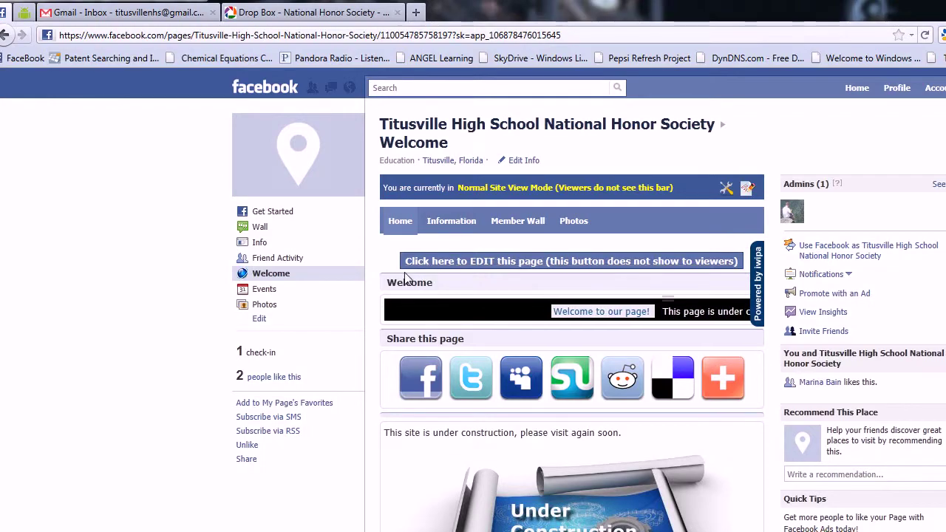
scroll(481, 444, down, 3)
scroll(620, 111, up, 1)
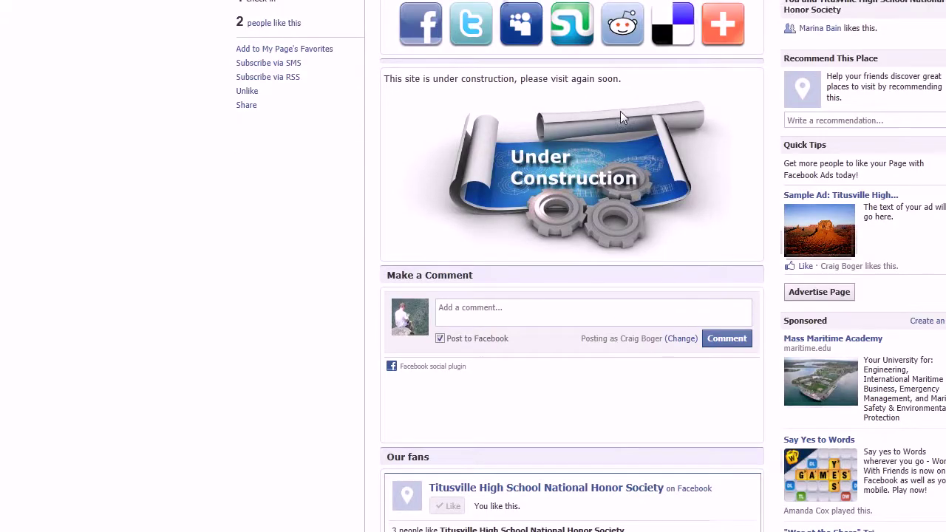
scroll(458, 220, down, 4)
scroll(641, 292, up, 8)
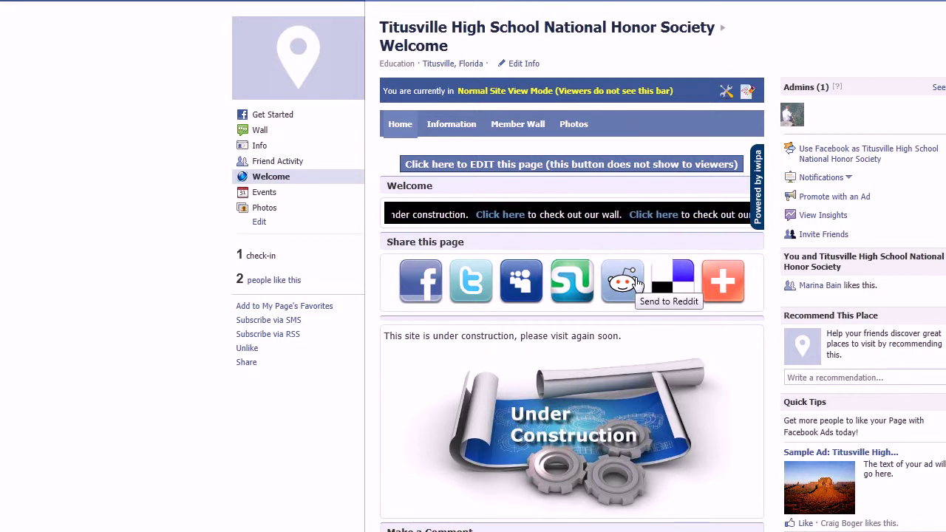
scroll(452, 187, up, 1)
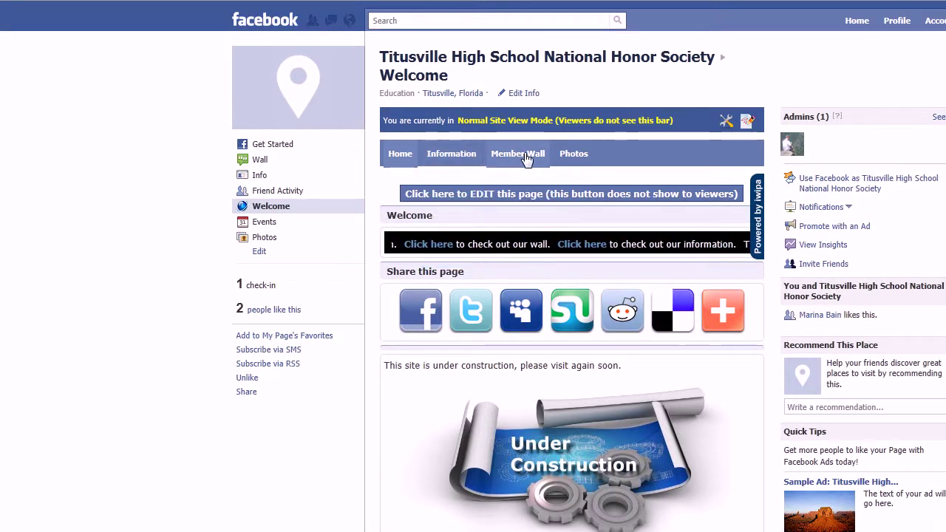
mouse_move(451, 160)
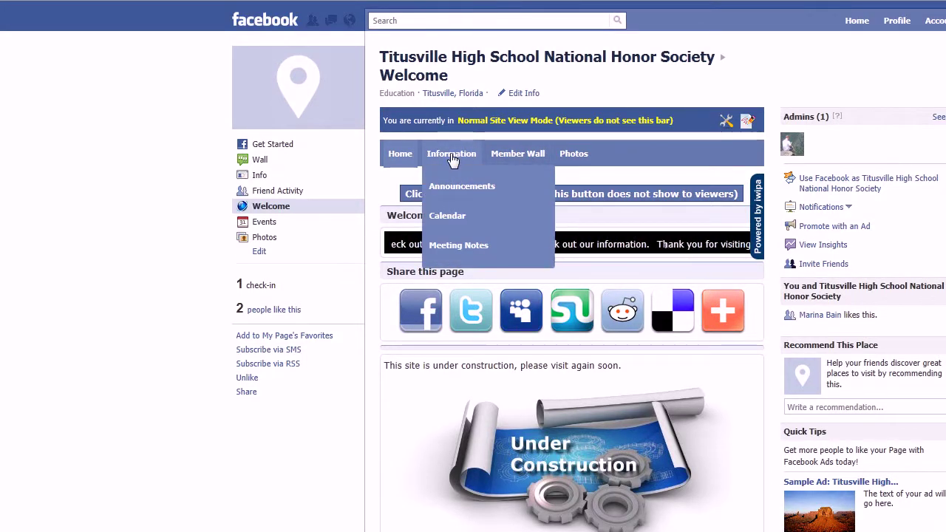